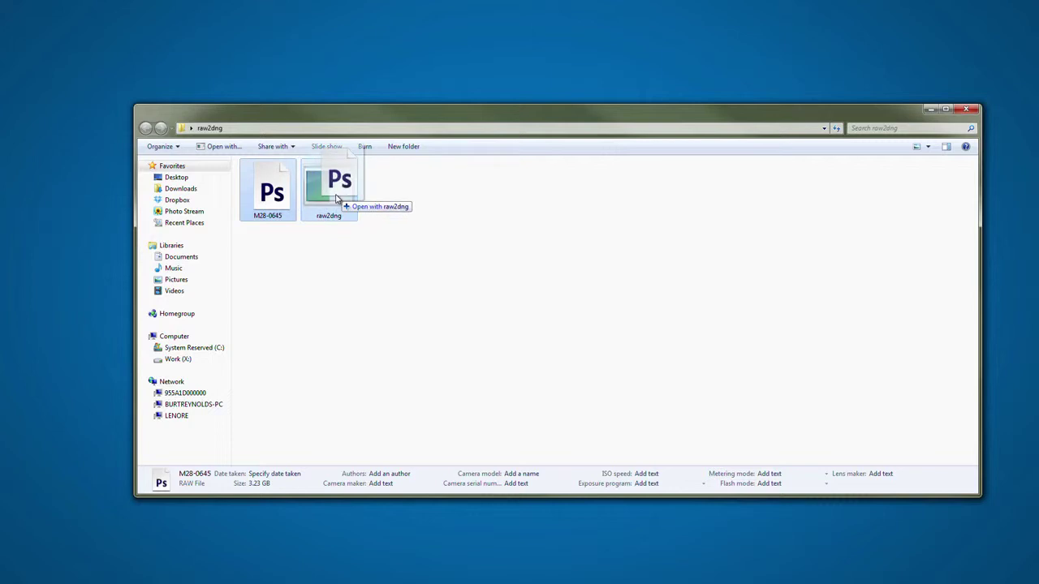
Step: Convert the M28-0645 RAW file to DNG frames by opening it with raw2dng
{"action": "left_click_drag", "start_coordinate": [337, 197], "coordinate": [339, 197]}
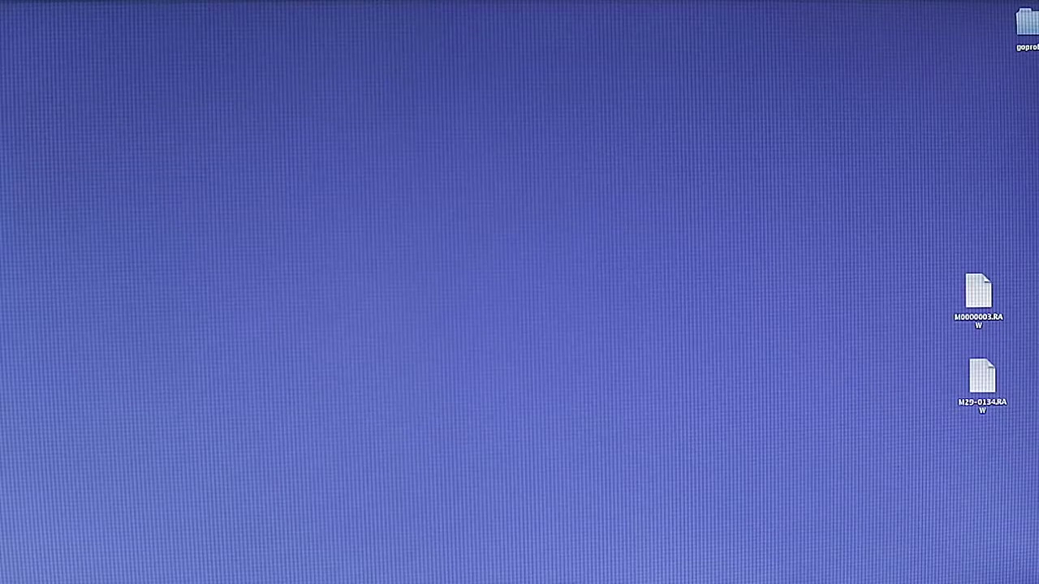
Step: Open RAWMagic, queue M29-0134.RAW and convert it with the Desktop as the output folder
{"action": "mouse_move", "coordinate": [559, 575]}
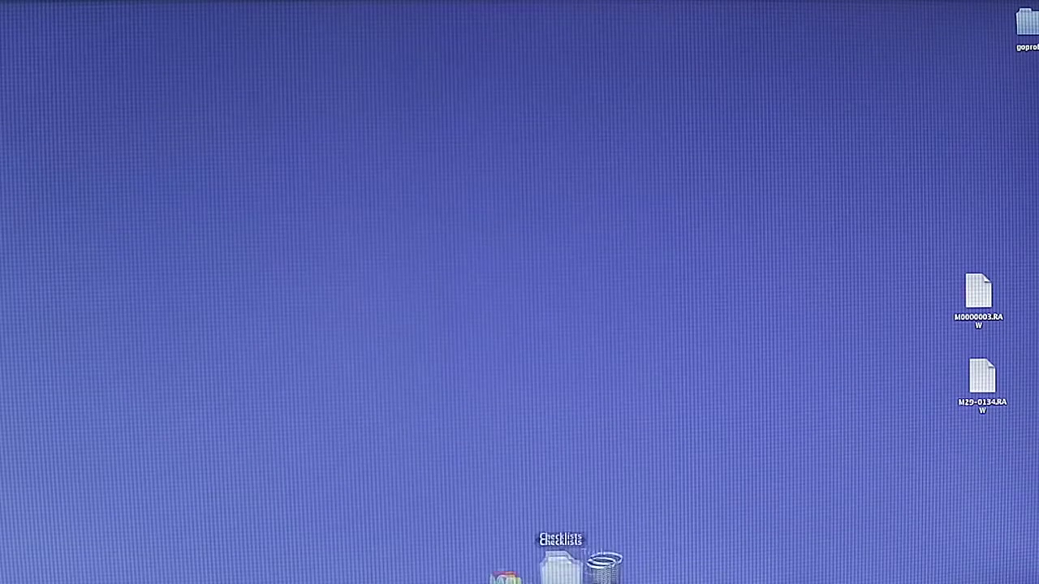
{"action": "left_click", "coordinate": [527, 565]}
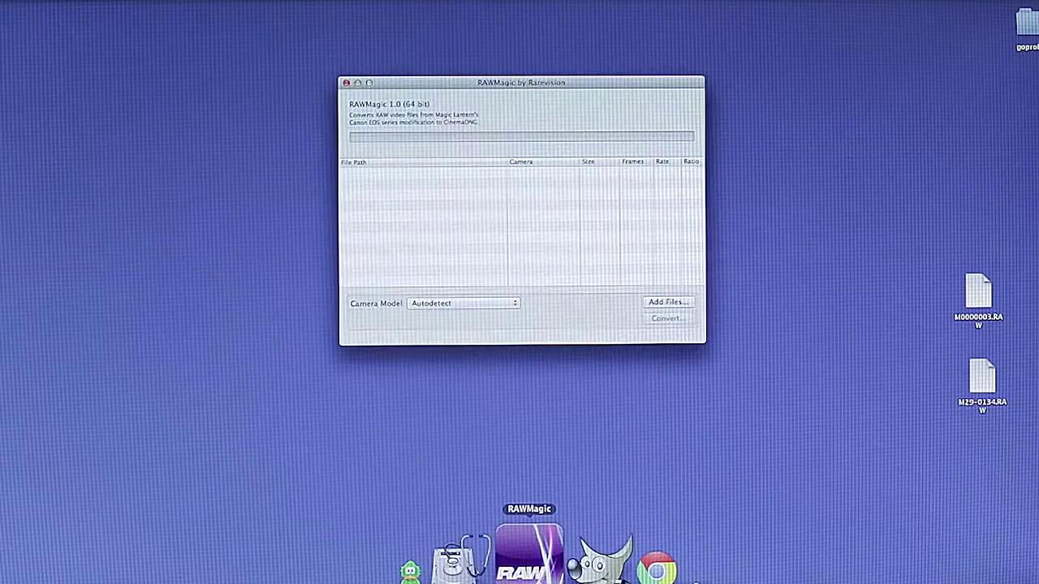
{"action": "left_click_drag", "start_coordinate": [980, 382], "coordinate": [539, 245]}
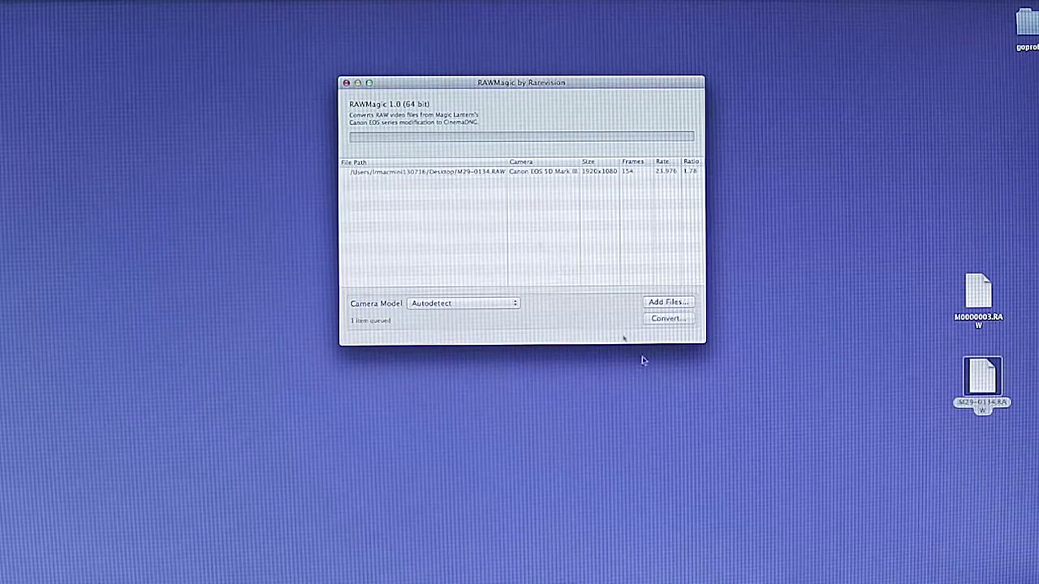
{"action": "left_click", "coordinate": [668, 319]}
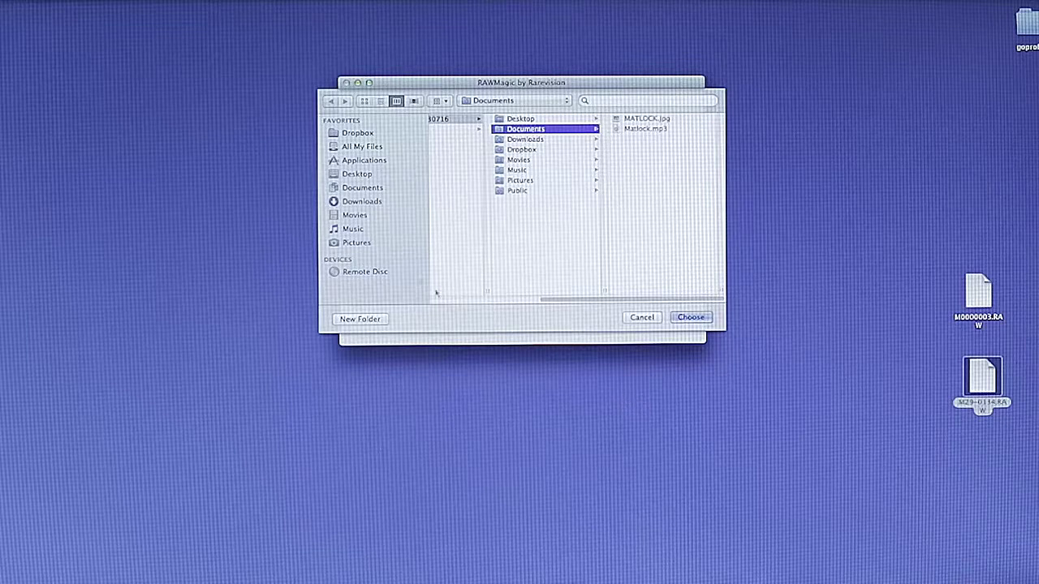
{"action": "left_click", "coordinate": [357, 174]}
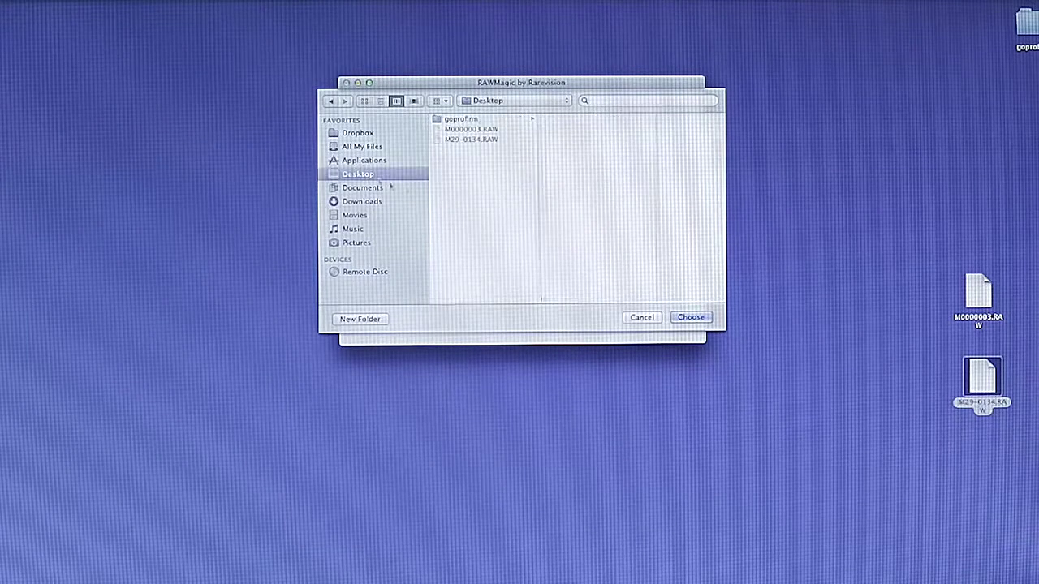
{"action": "left_click", "coordinate": [691, 318]}
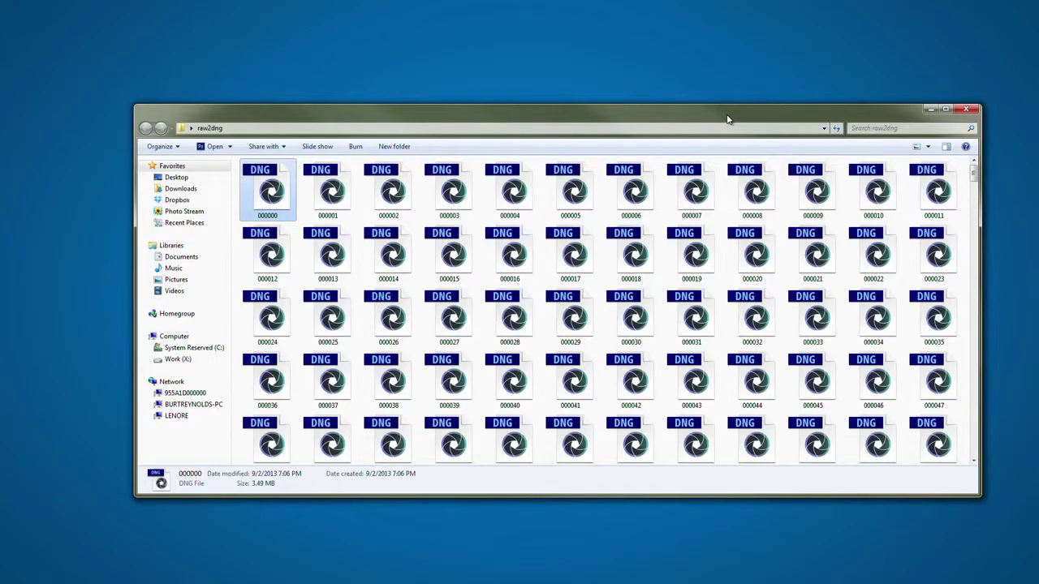
Step: Look through the converted DNG frames and open frame 000000 in Camera Raw
{"action": "left_click_drag", "start_coordinate": [975, 172], "coordinate": [934, 475]}
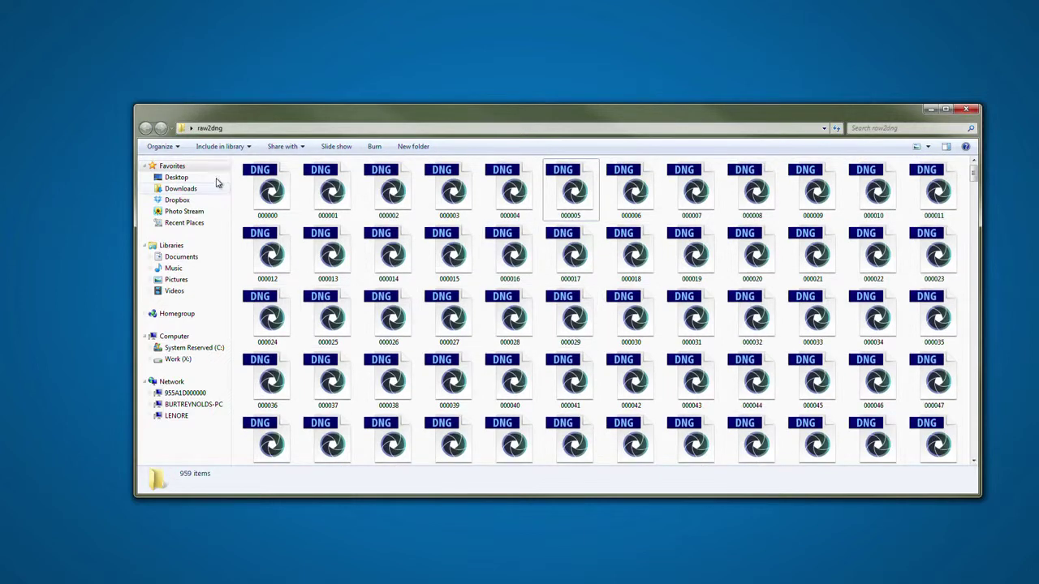
{"action": "left_click", "coordinate": [276, 198]}
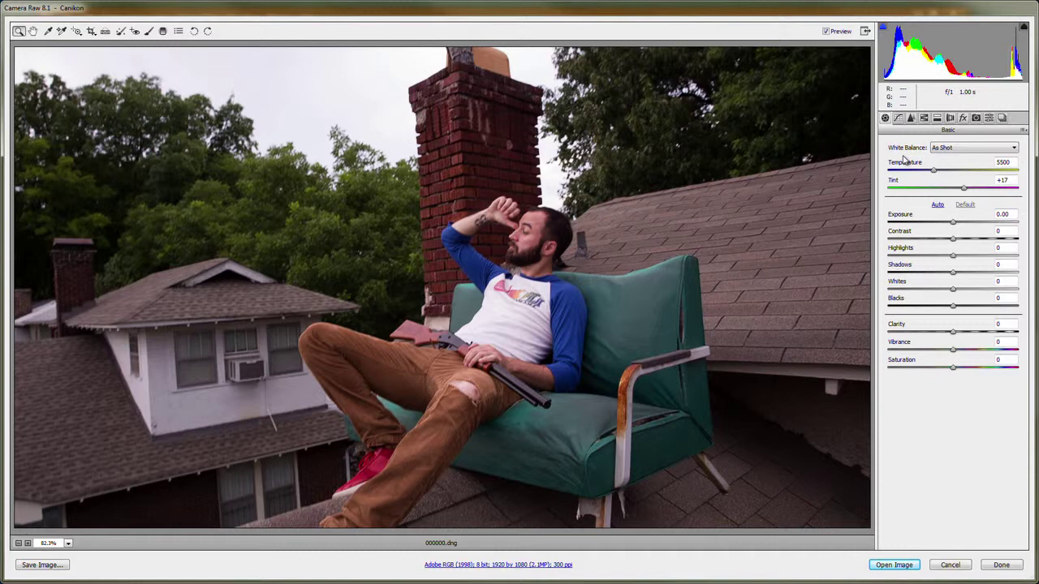
Step: Try a lower exposure on frame 000000, reset it to the default and close Camera Raw
{"action": "left_click_drag", "start_coordinate": [954, 225], "coordinate": [938, 227]}
{"action": "double_click", "coordinate": [938, 225]}
{"action": "left_click", "coordinate": [998, 566]}
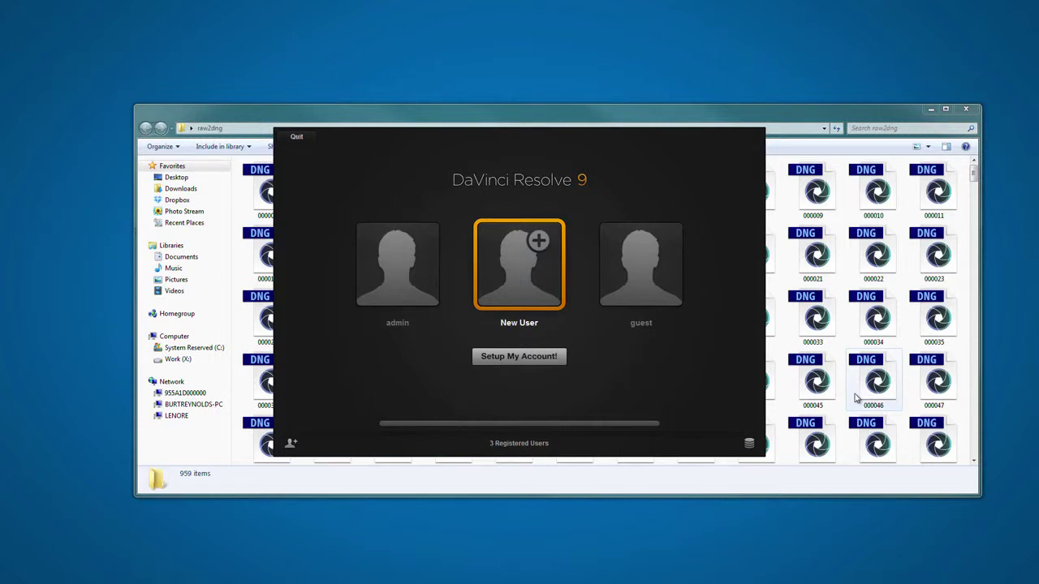
Step: In DaVinci Resolve, log in as guest, then create and open a new project named dlkafjhk;lfjsa
{"action": "double_click", "coordinate": [677, 264]}
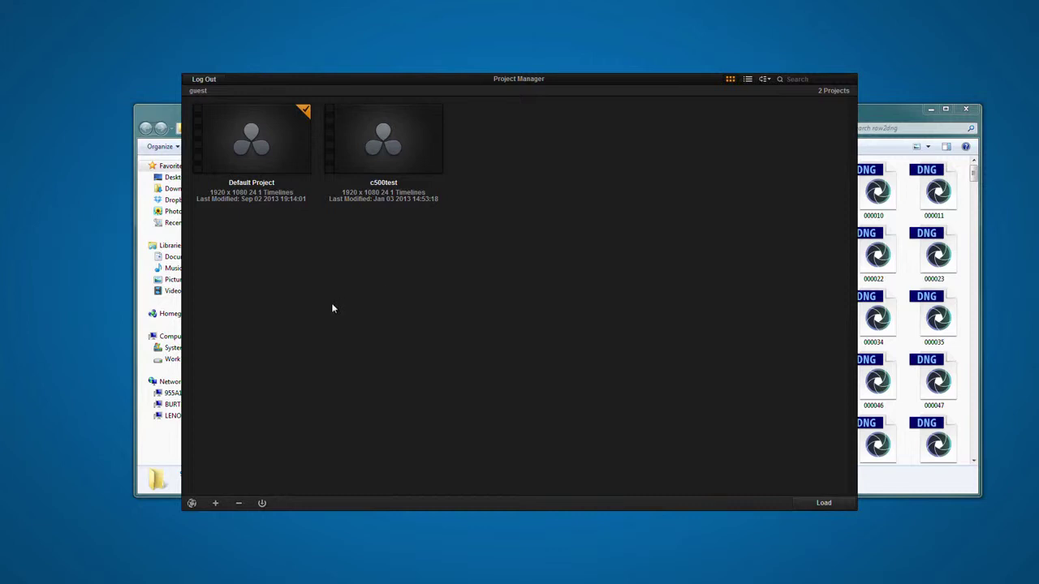
{"action": "left_click", "coordinate": [213, 503]}
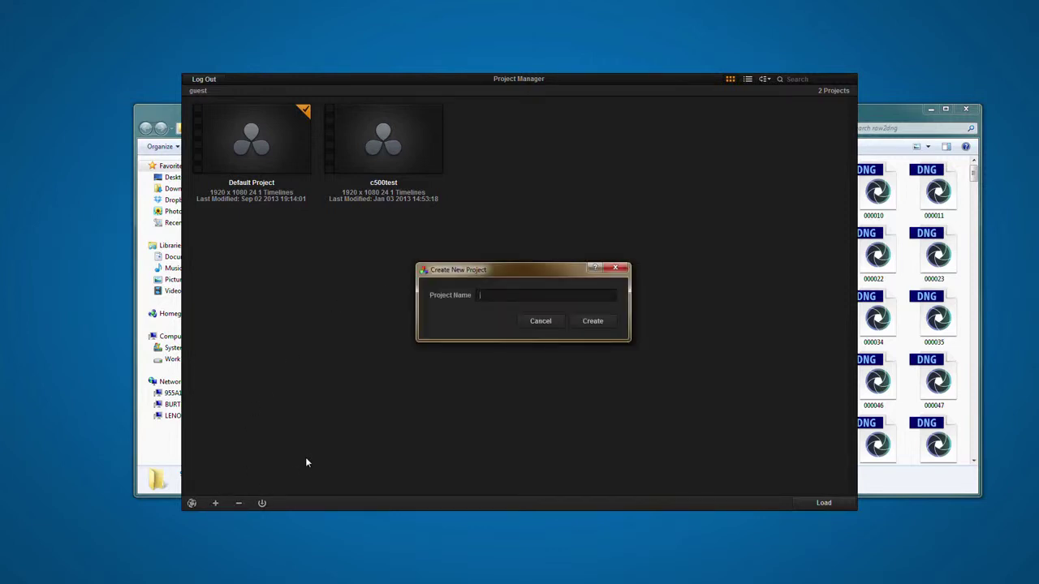
{"action": "type", "text": "dlkafjhk;lfjsa"}
{"action": "left_click", "coordinate": [593, 322]}
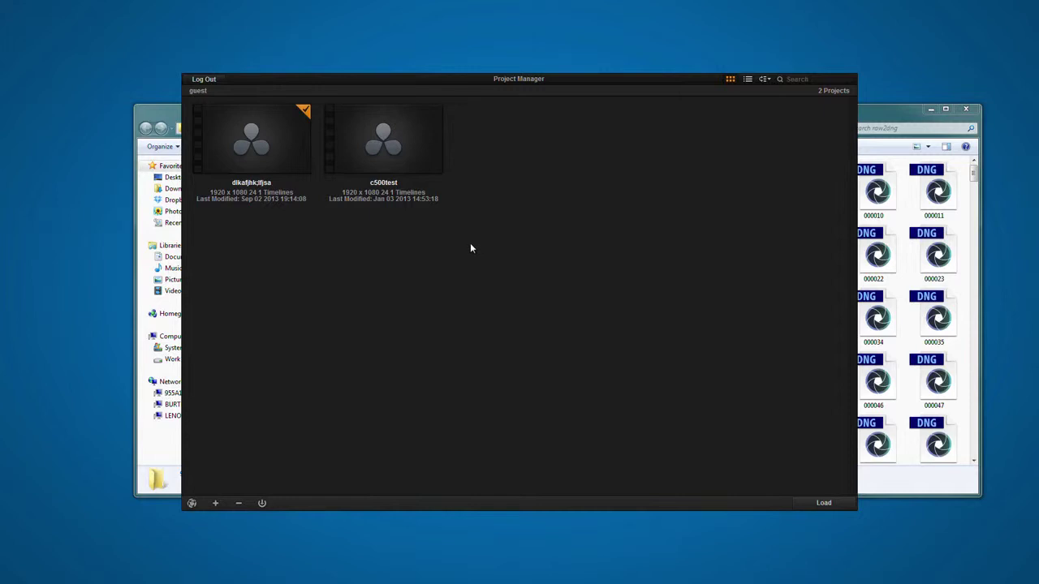
{"action": "double_click", "coordinate": [248, 145]}
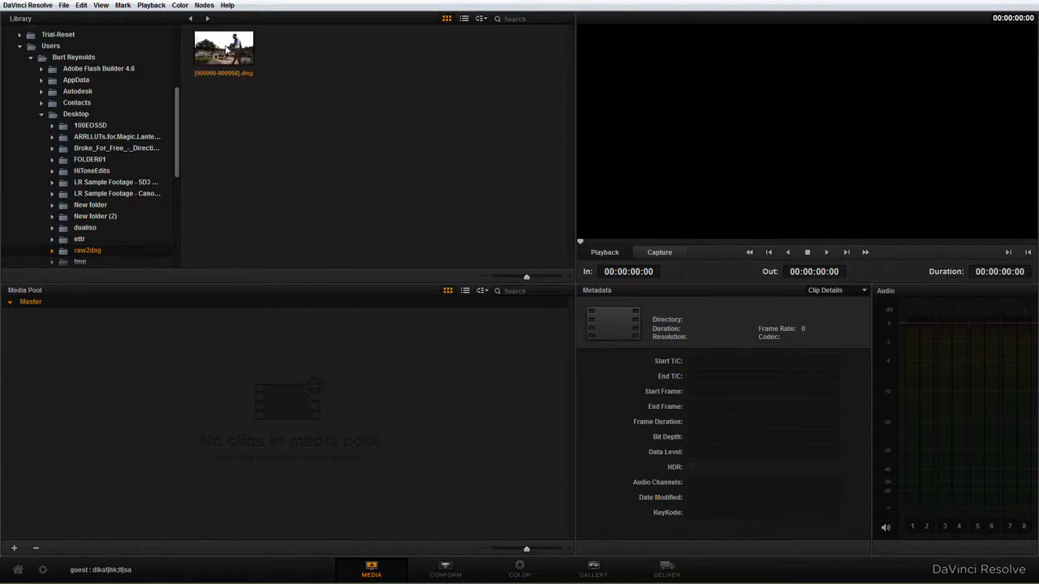
{"action": "left_click", "coordinate": [246, 50]}
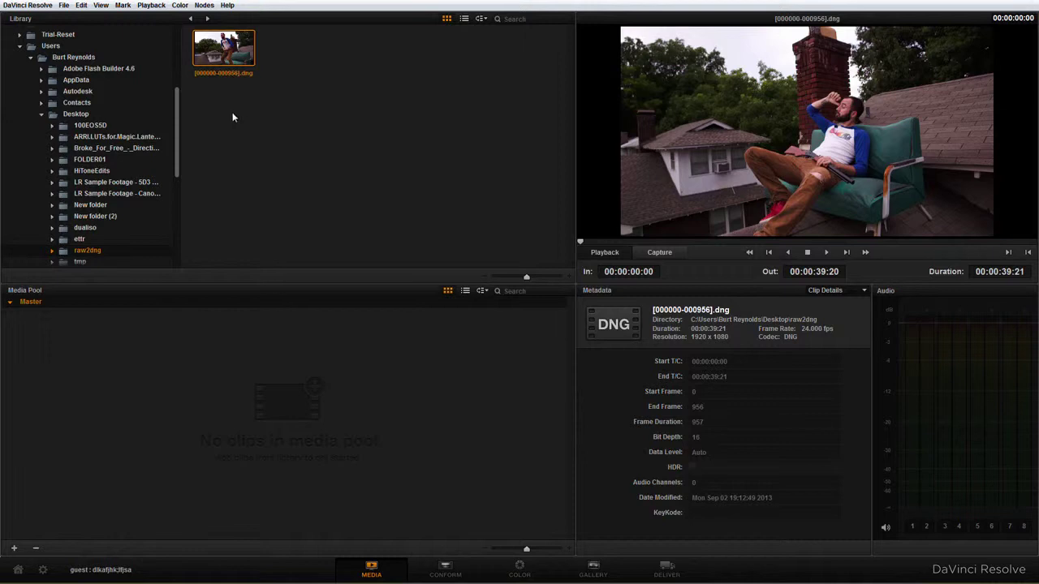
{"action": "left_click_drag", "start_coordinate": [240, 51], "coordinate": [98, 357]}
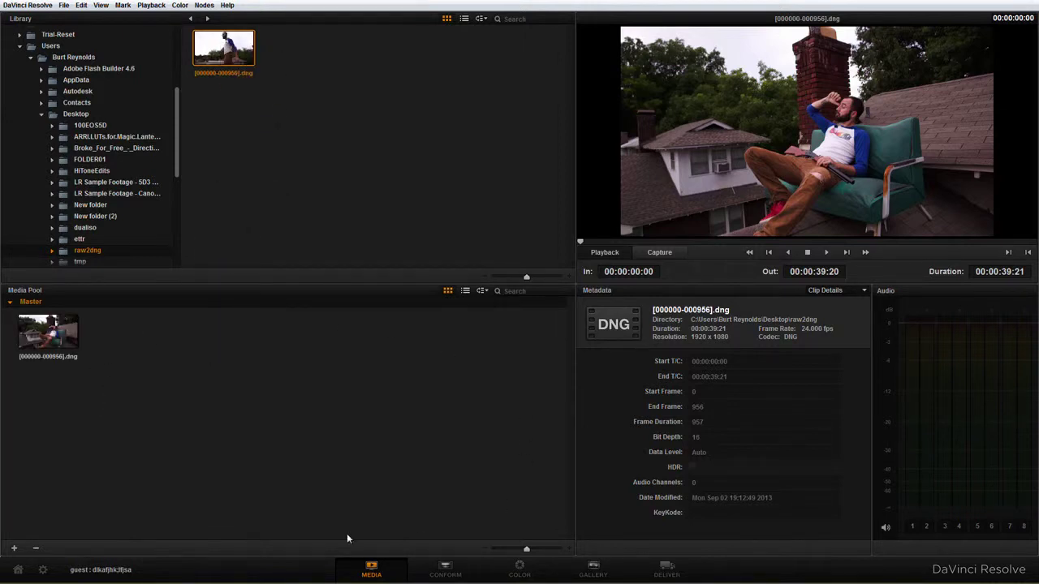
Step: Try shifting the clip's gamma color balance on the color page, then reset the gamma
{"action": "left_click", "coordinate": [516, 571]}
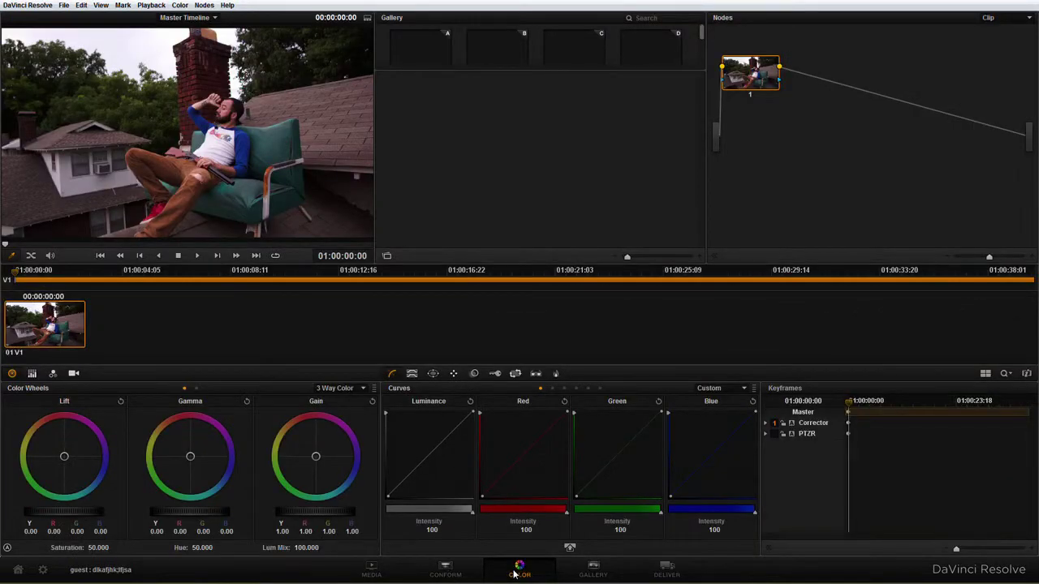
{"action": "left_click_drag", "start_coordinate": [192, 459], "coordinate": [203, 419]}
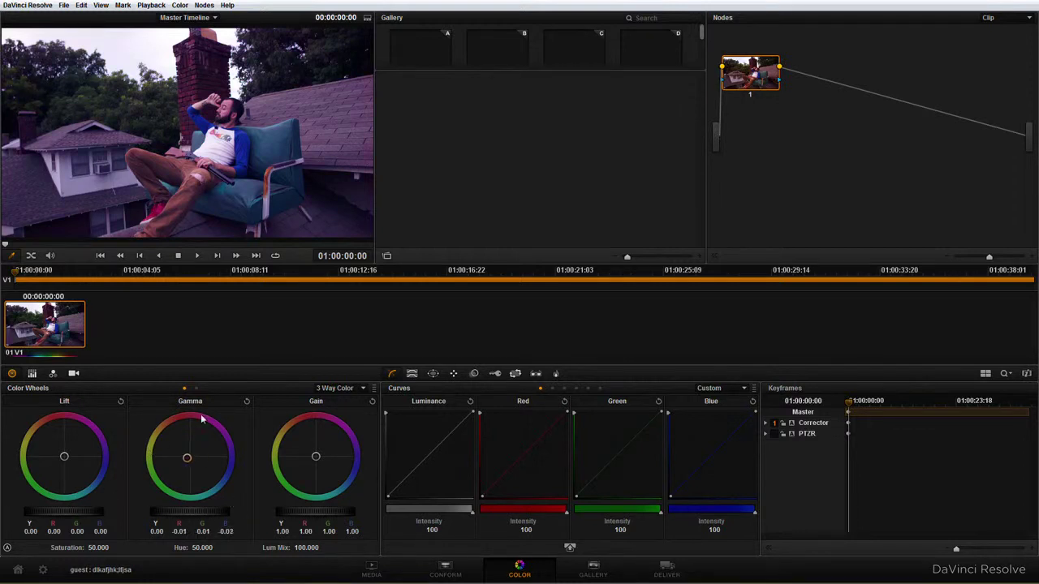
{"action": "left_click", "coordinate": [246, 402]}
Step: Configure the delivery output as QuickTime with the QuickTime MPEG4 Video codec and a frame rate of 23.976
{"action": "left_click", "coordinate": [666, 571]}
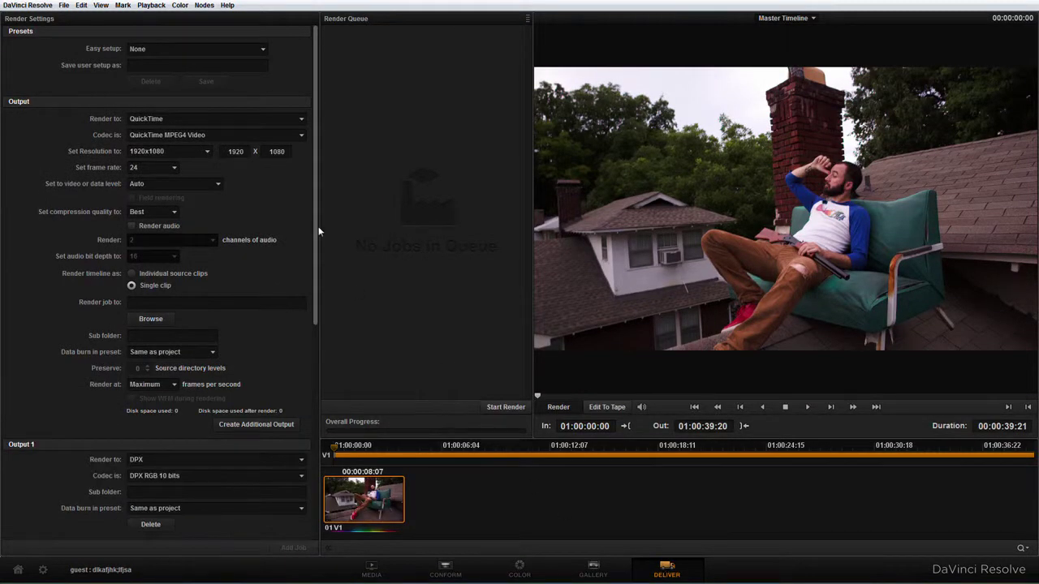
{"action": "left_click", "coordinate": [160, 117]}
{"action": "left_click", "coordinate": [160, 117]}
{"action": "left_click", "coordinate": [246, 133]}
{"action": "scroll", "coordinate": [190, 215], "scroll_direction": "down", "scroll_amount": 2}
{"action": "scroll", "coordinate": [189, 215], "scroll_direction": "down", "scroll_amount": 3}
{"action": "scroll", "coordinate": [189, 215], "scroll_direction": "up", "scroll_amount": 5}
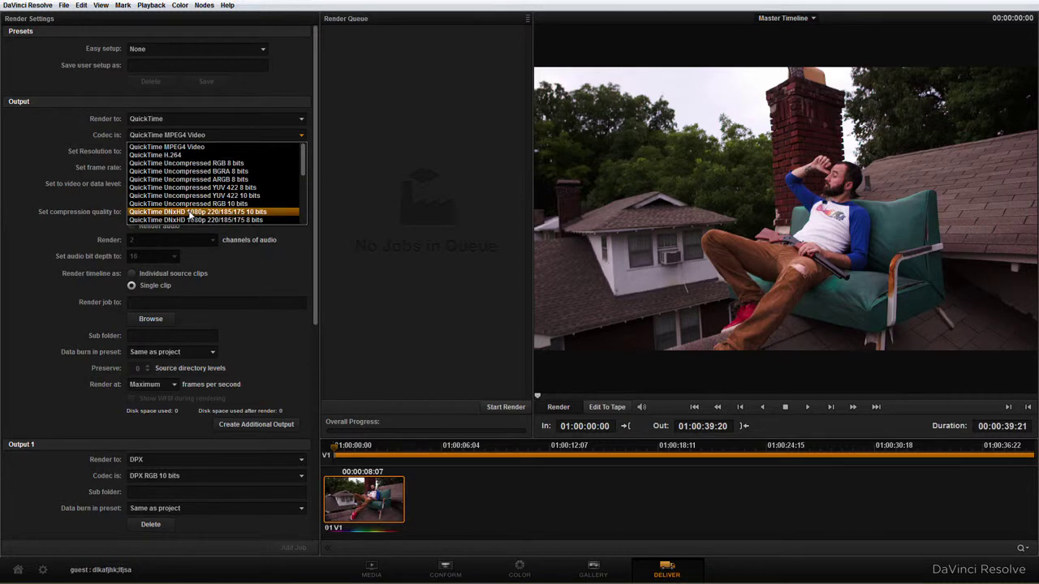
{"action": "left_click", "coordinate": [137, 146]}
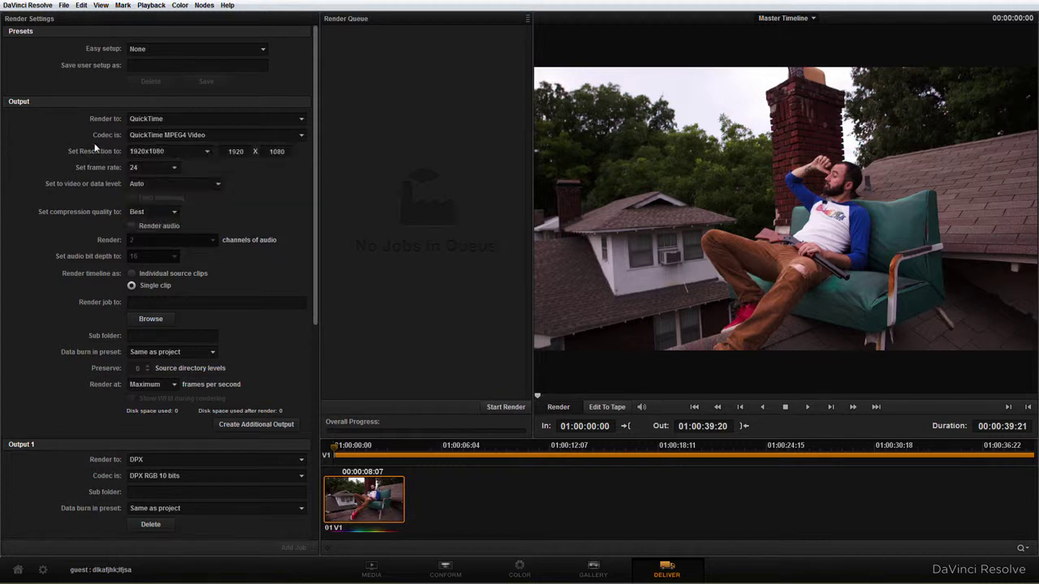
{"action": "left_click", "coordinate": [167, 168]}
{"action": "left_click", "coordinate": [140, 179]}
Step: Choose the 100EOS5D folder on the X: drive as the render destination
{"action": "left_click", "coordinate": [150, 318]}
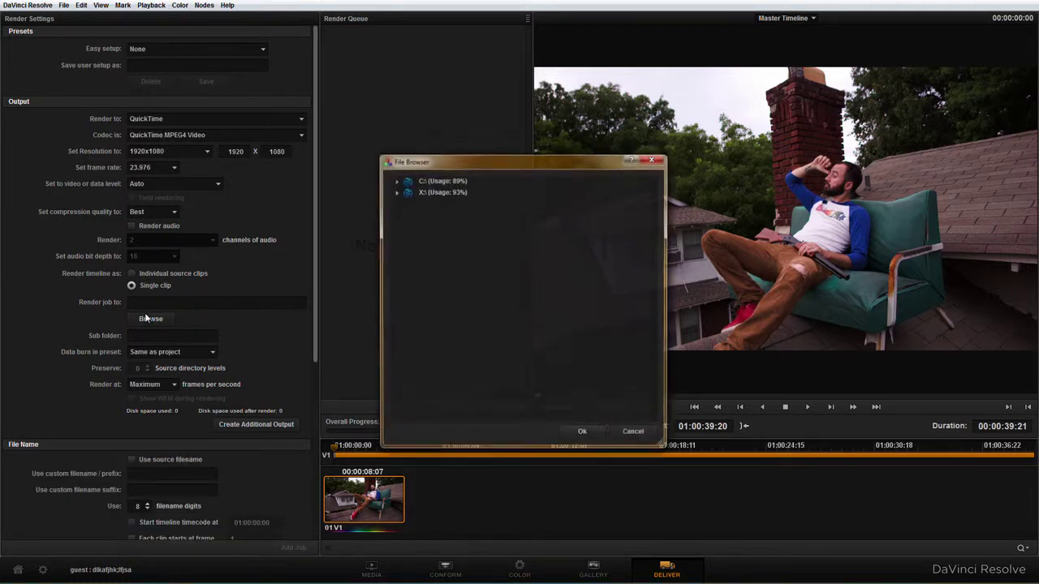
{"action": "double_click", "coordinate": [440, 191]}
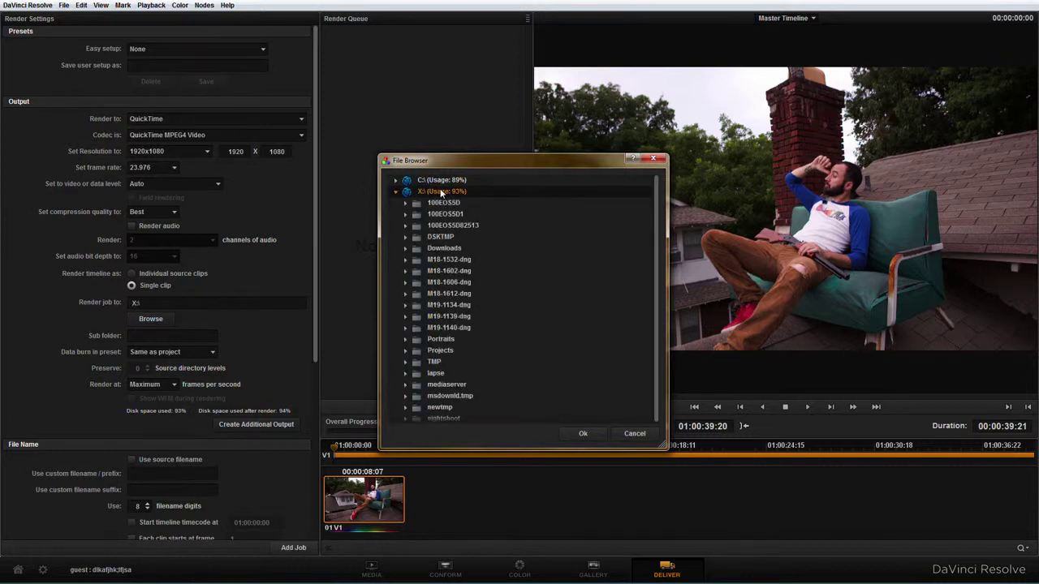
{"action": "left_click", "coordinate": [439, 202]}
{"action": "left_click", "coordinate": [583, 437]}
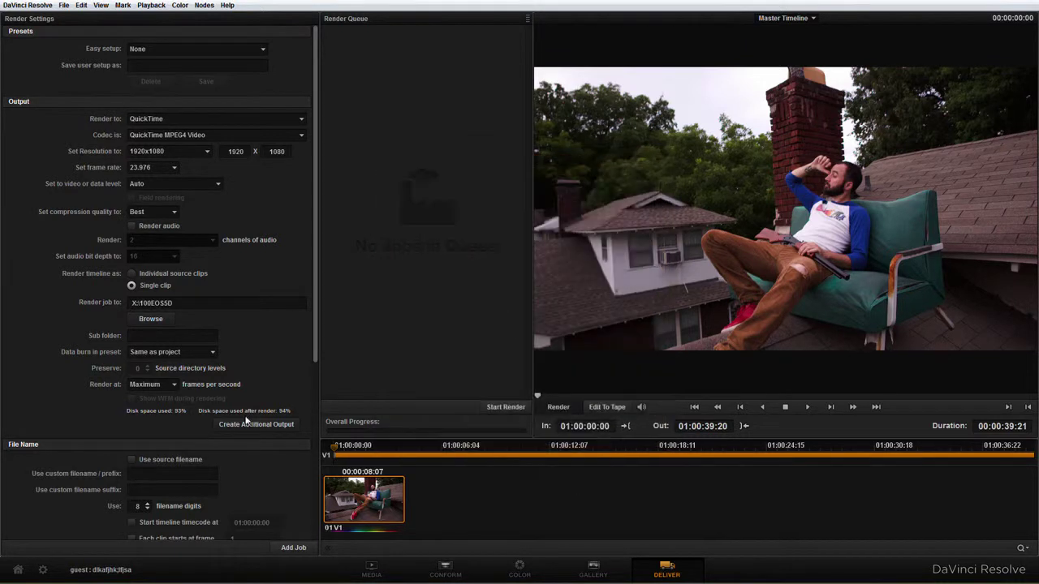
Step: Add the render job with 1 filename digit to the queue and start the render
{"action": "scroll", "coordinate": [148, 411], "scroll_direction": "down", "scroll_amount": 3}
{"action": "scroll", "coordinate": [147, 412], "scroll_direction": "down", "scroll_amount": 5}
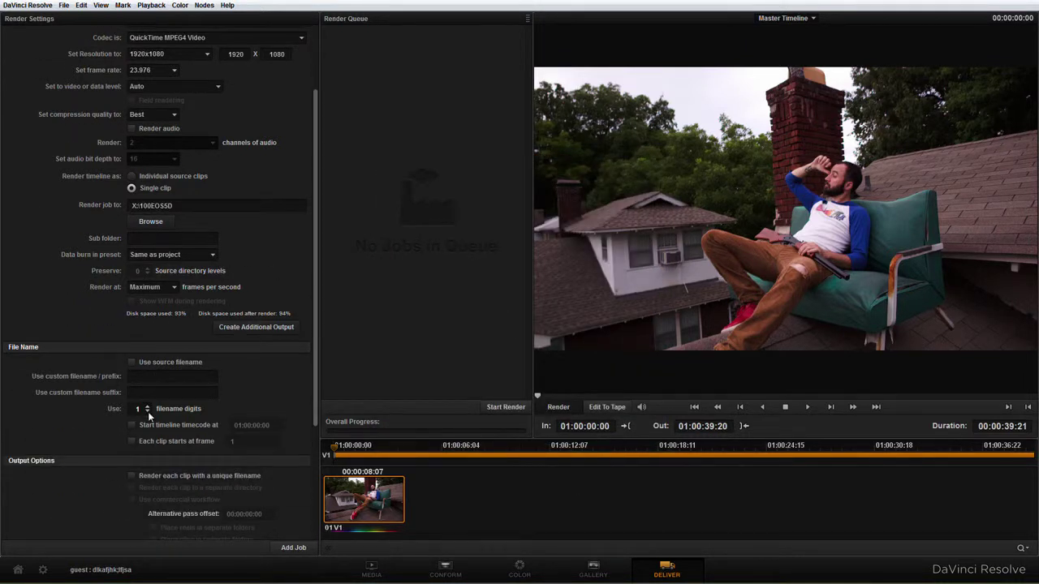
{"action": "scroll", "coordinate": [108, 386], "scroll_direction": "down", "scroll_amount": 5}
{"action": "left_click", "coordinate": [288, 550]}
{"action": "left_click", "coordinate": [619, 335]}
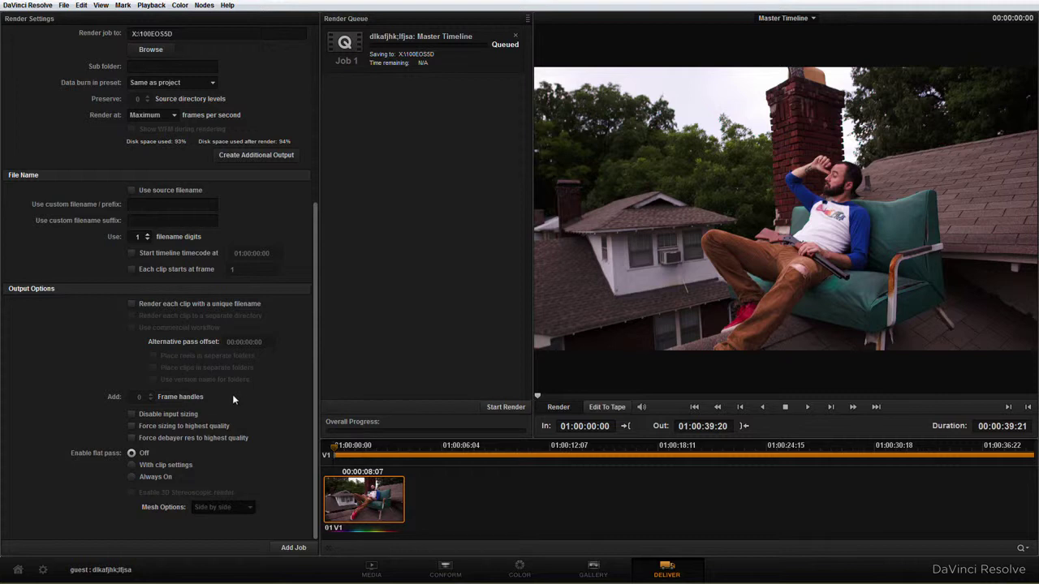
{"action": "left_click", "coordinate": [509, 408]}
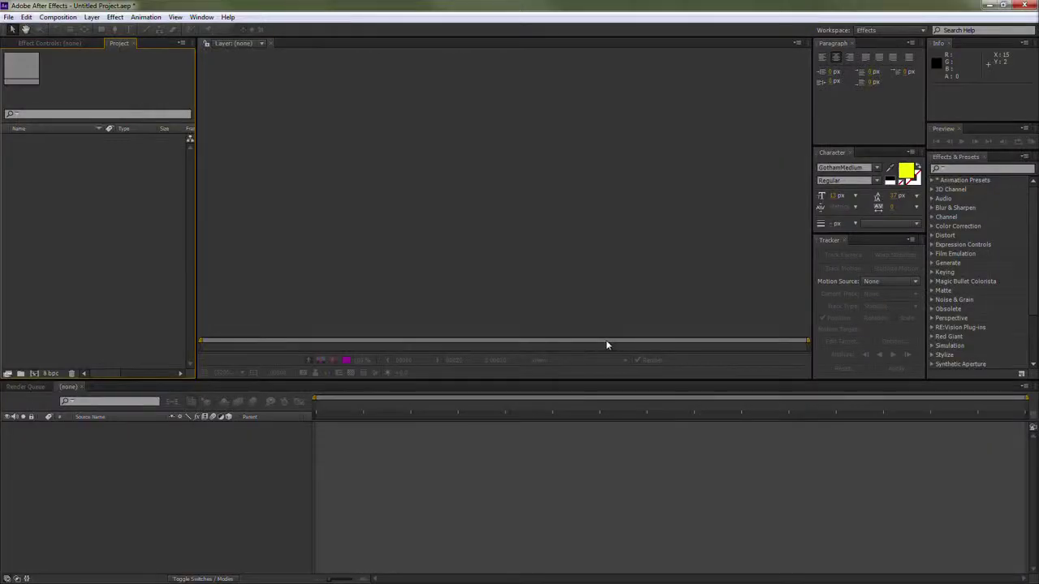
Step: In After Effects, import frame 000000 from raw2dng as a Camera Raw sequence and accept its Camera Raw settings
{"action": "key", "text": "ctrl+i"}
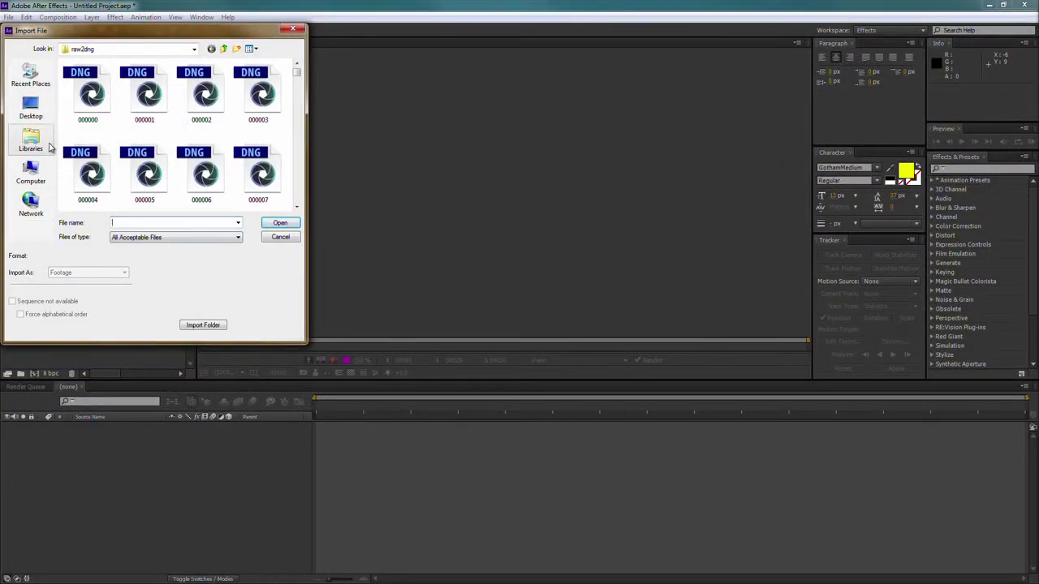
{"action": "left_click", "coordinate": [83, 95]}
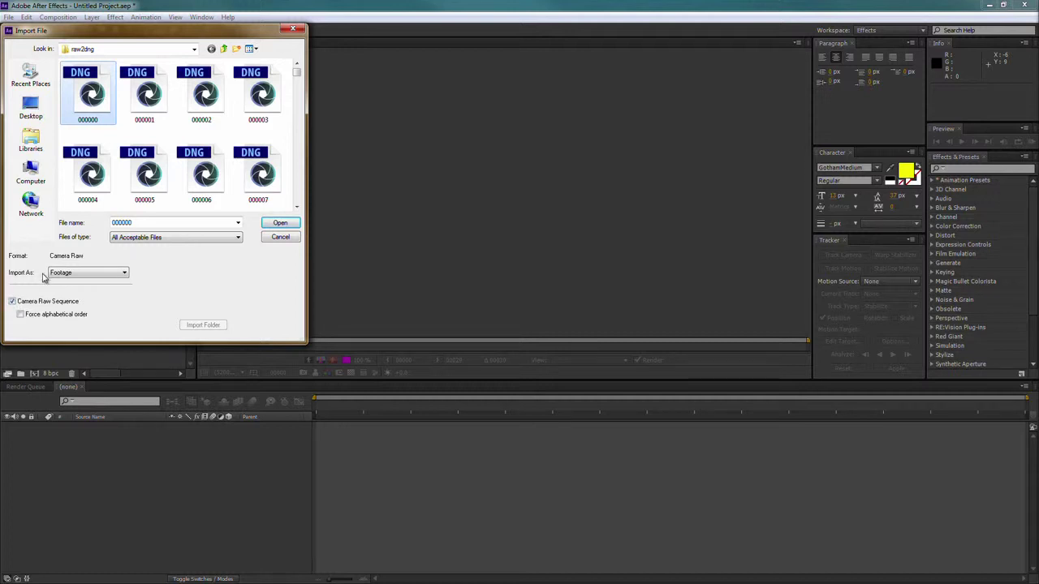
{"action": "left_click", "coordinate": [280, 225]}
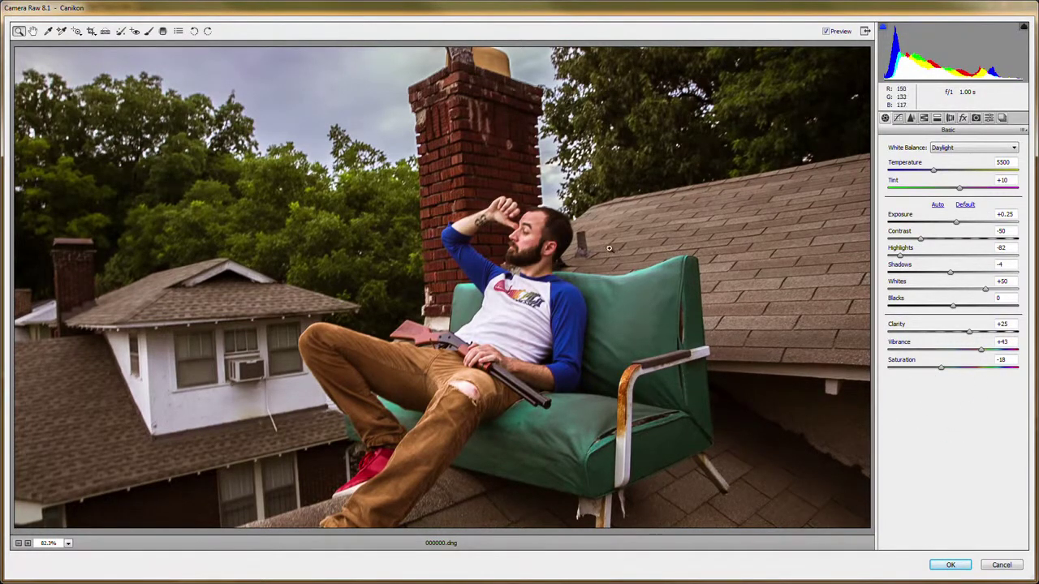
{"action": "left_click", "coordinate": [949, 565]}
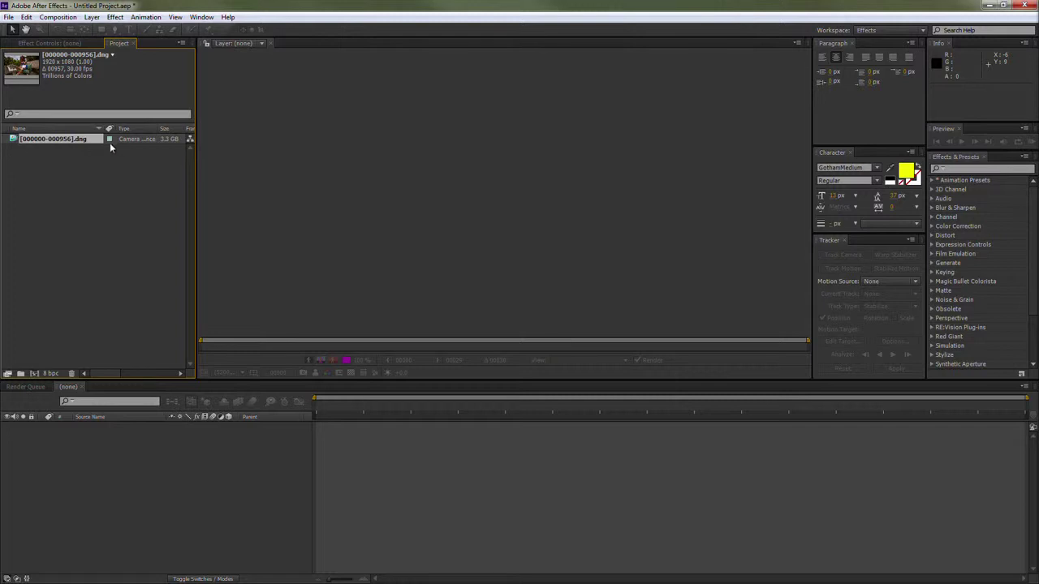
Step: Set the assumed frame rate of the imported DNG sequence to 23.976 frames per second in its footage interpretation
{"action": "right_click", "coordinate": [65, 141]}
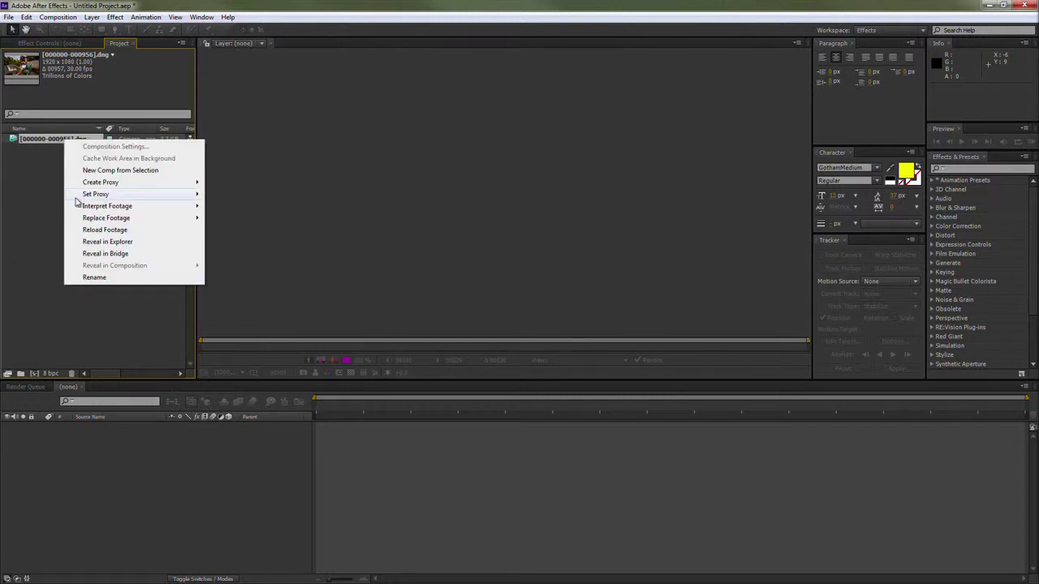
{"action": "mouse_move", "coordinate": [186, 206]}
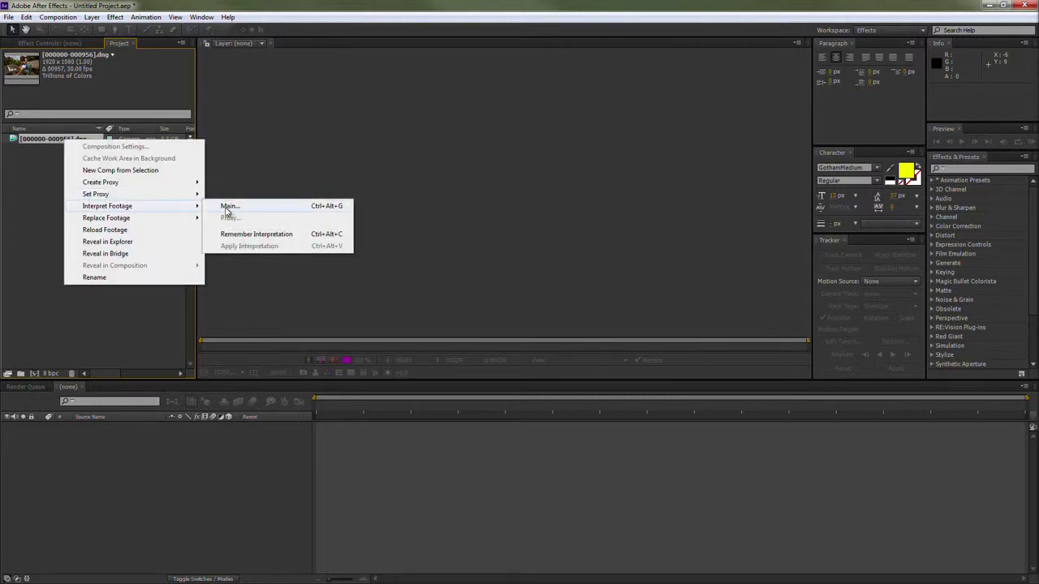
{"action": "left_click", "coordinate": [227, 207]}
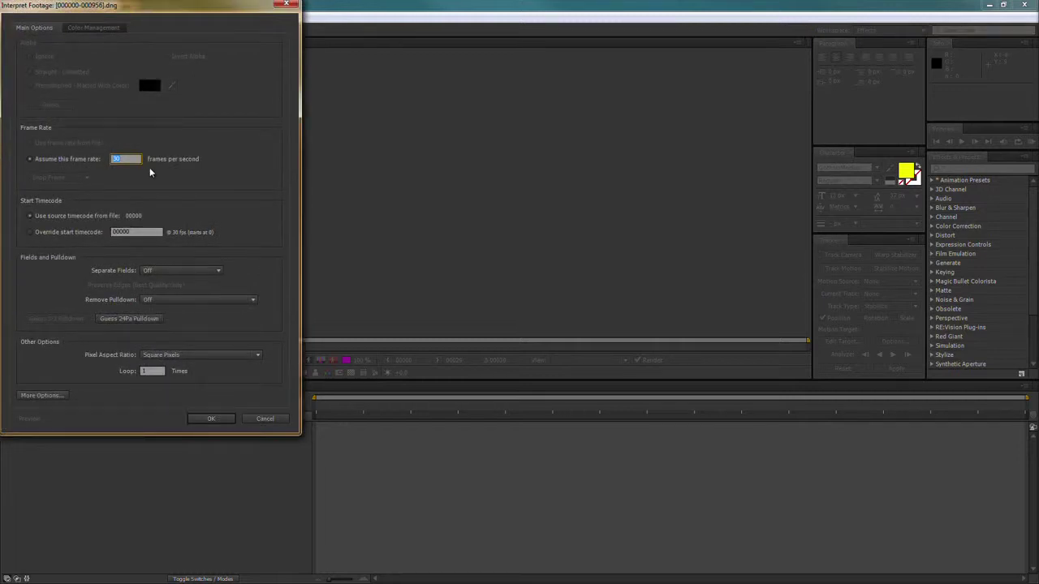
{"action": "type", "text": "23.976"}
{"action": "left_click", "coordinate": [214, 418]}
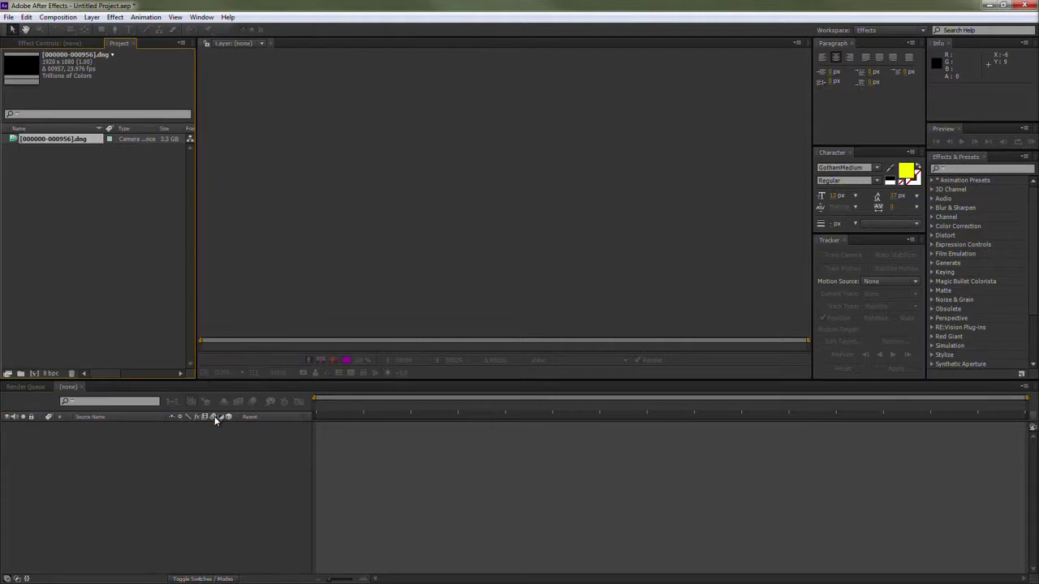
Step: Create a composition from the imported DNG sequence and add it to the render queue
{"action": "left_click", "coordinate": [34, 374]}
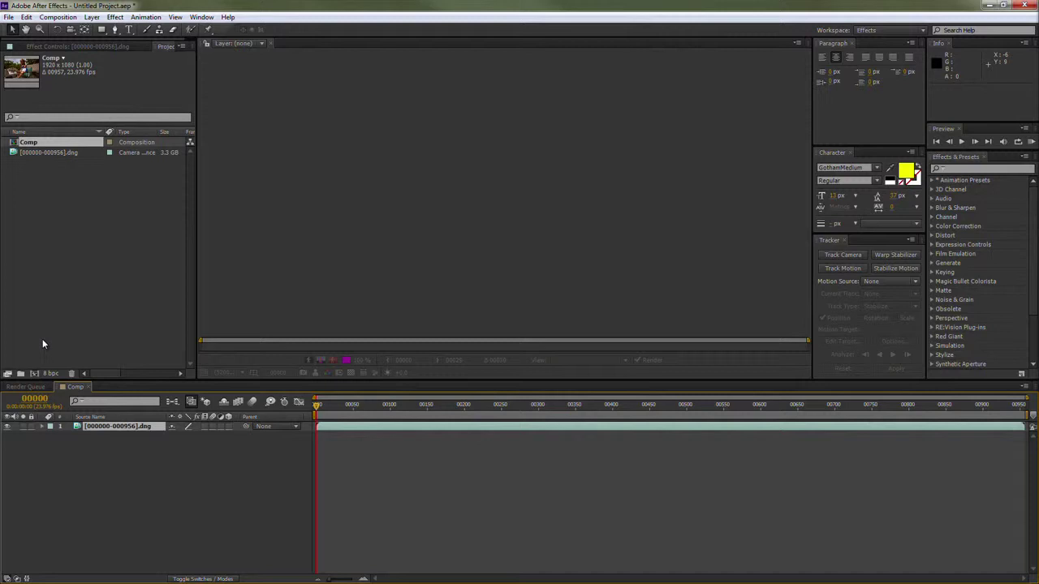
{"action": "left_click", "coordinate": [132, 473]}
{"action": "left_click", "coordinate": [59, 17]}
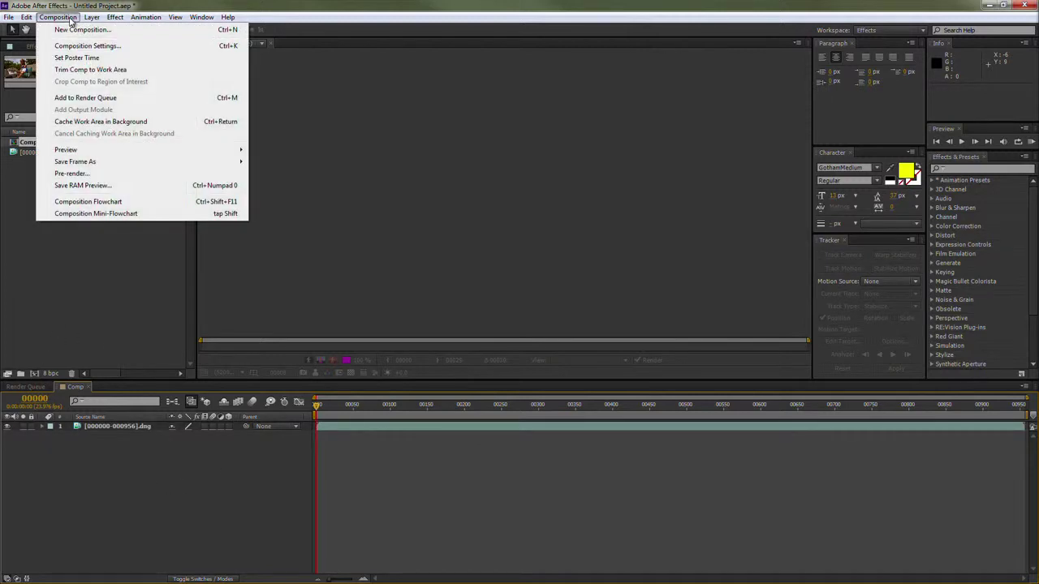
{"action": "left_click", "coordinate": [73, 97]}
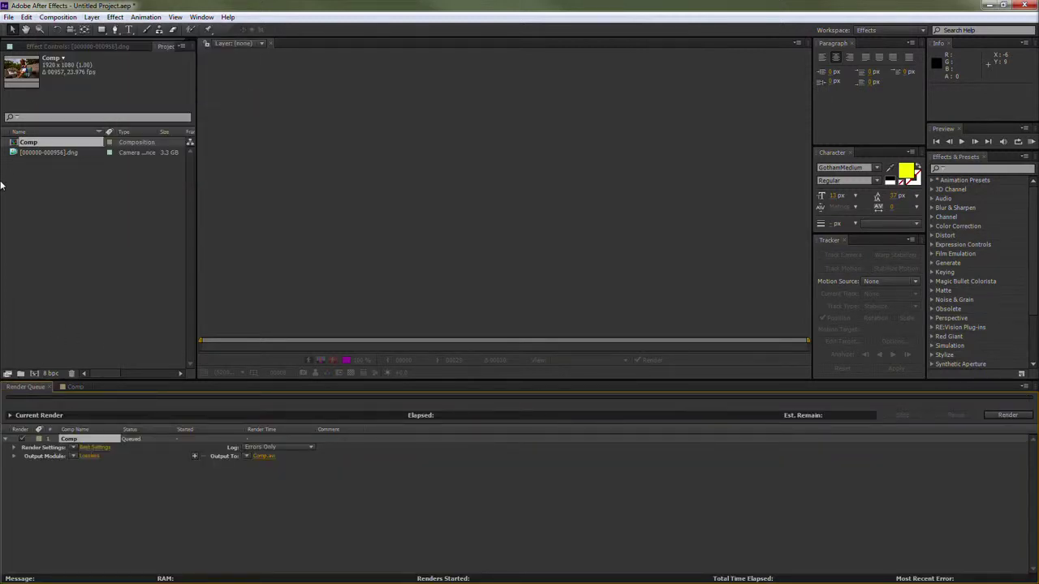
Step: Set the output module format of the queued composition to H.264
{"action": "left_click", "coordinate": [90, 456]}
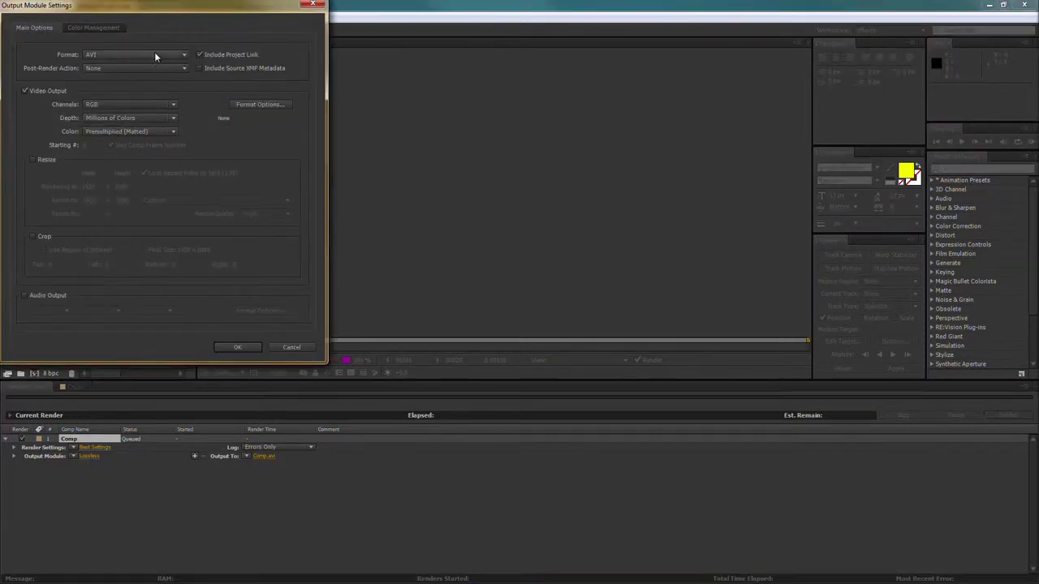
{"action": "left_click", "coordinate": [155, 55]}
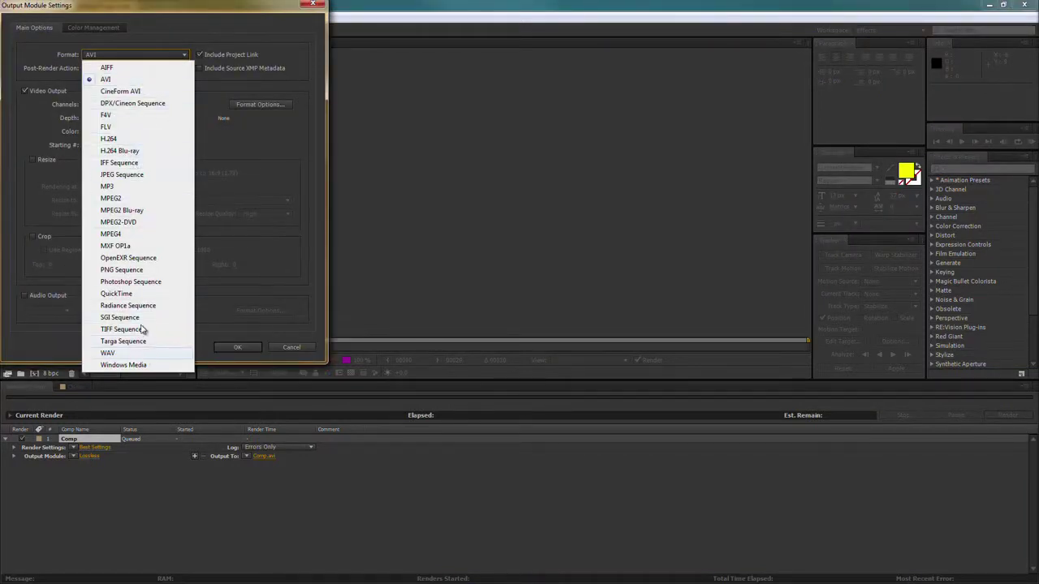
{"action": "left_click", "coordinate": [109, 138]}
{"action": "key", "text": "Return"}
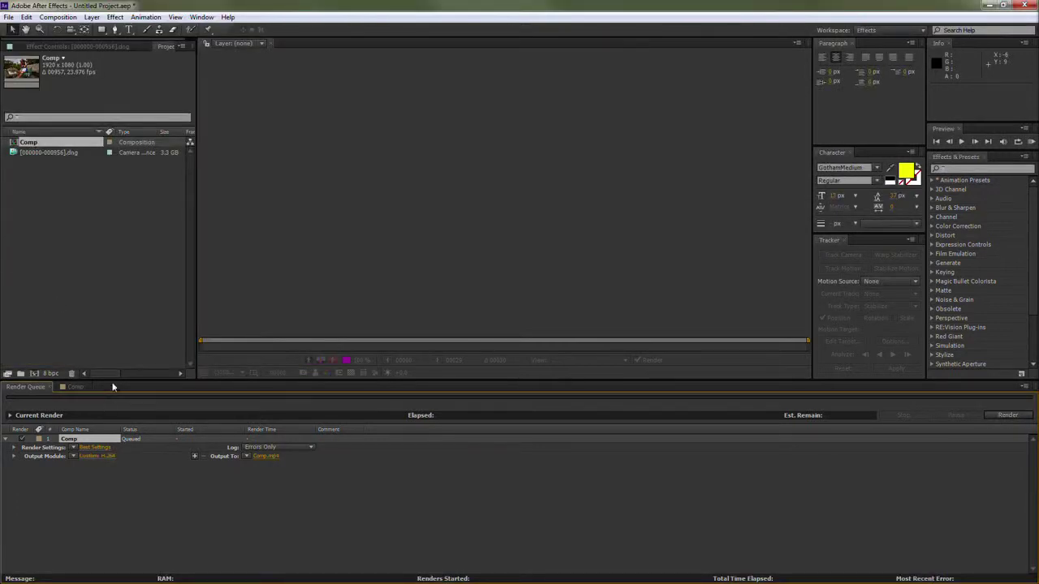
Step: Check the save location of the output movie, keep it as it is, and start the render
{"action": "left_click", "coordinate": [268, 456]}
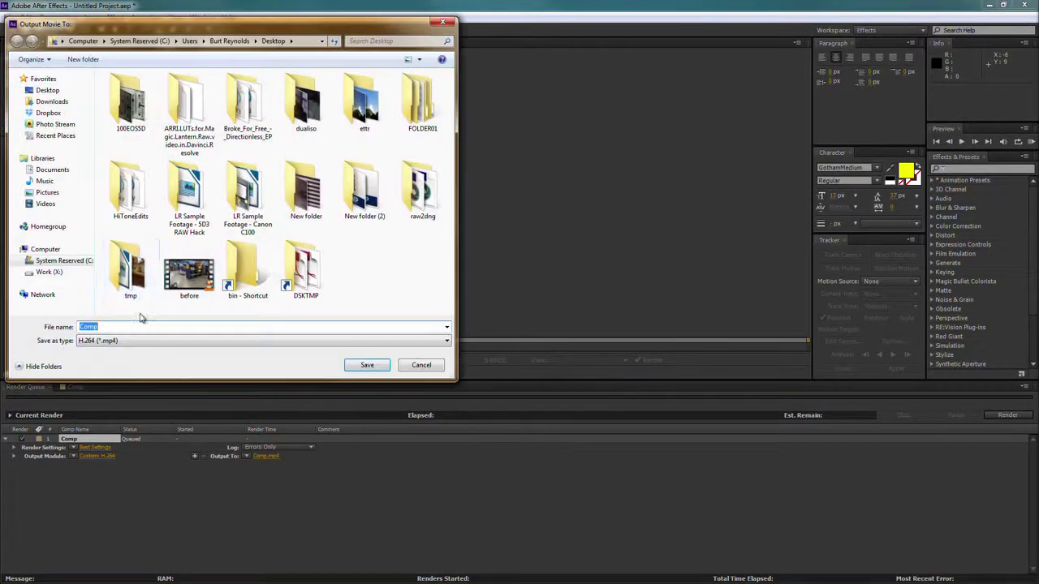
{"action": "left_click", "coordinate": [420, 366]}
{"action": "left_click", "coordinate": [1007, 414]}
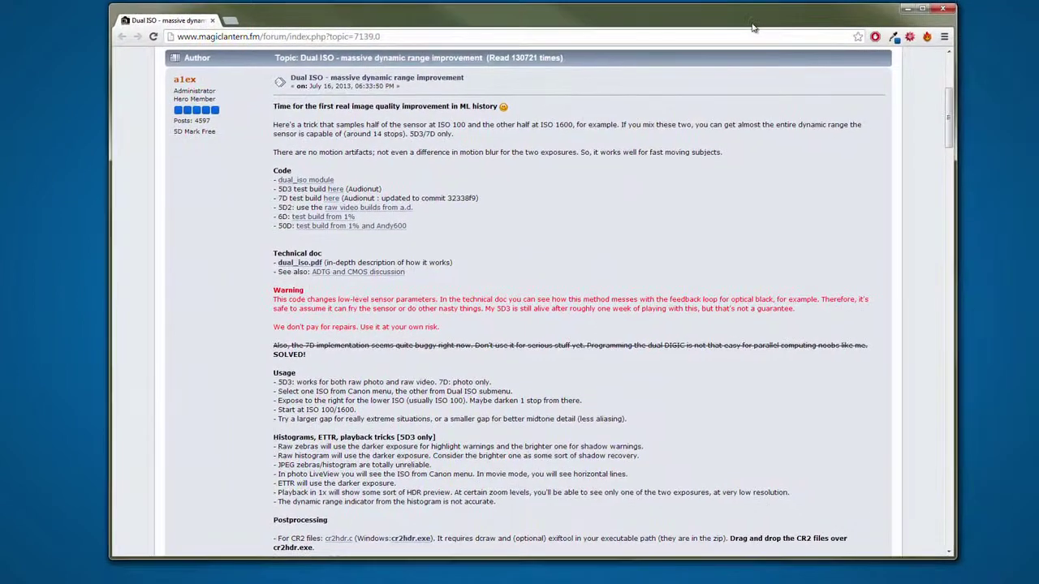
Step: Look over the Dual ISO forum topic and examine the line pattern in photo GN0A0285 up close in Windows Photo Viewer
{"action": "scroll", "coordinate": [877, 155], "scroll_direction": "up", "scroll_amount": 3}
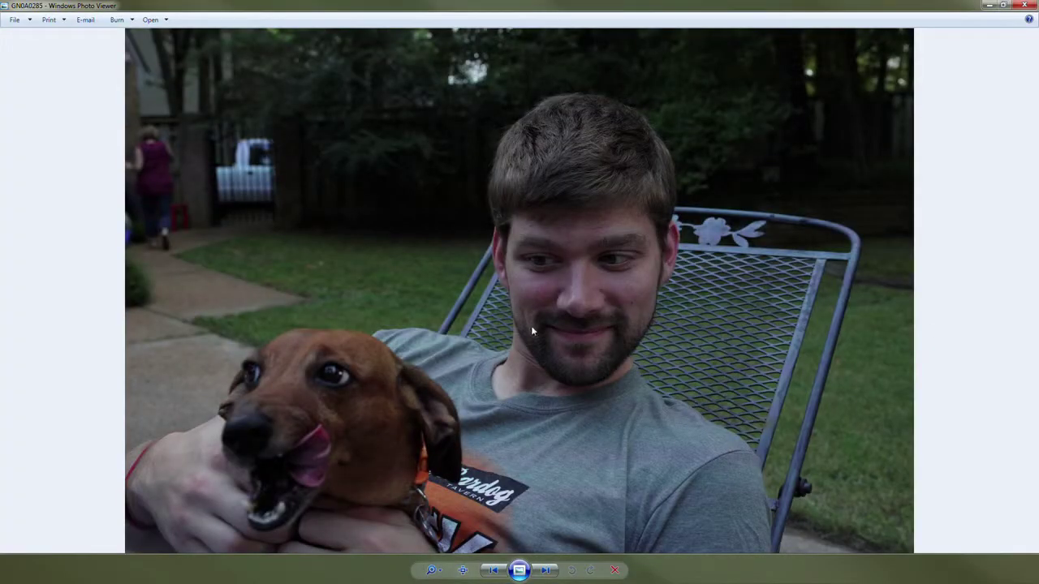
{"action": "scroll", "coordinate": [524, 308], "scroll_direction": "up", "scroll_amount": 8}
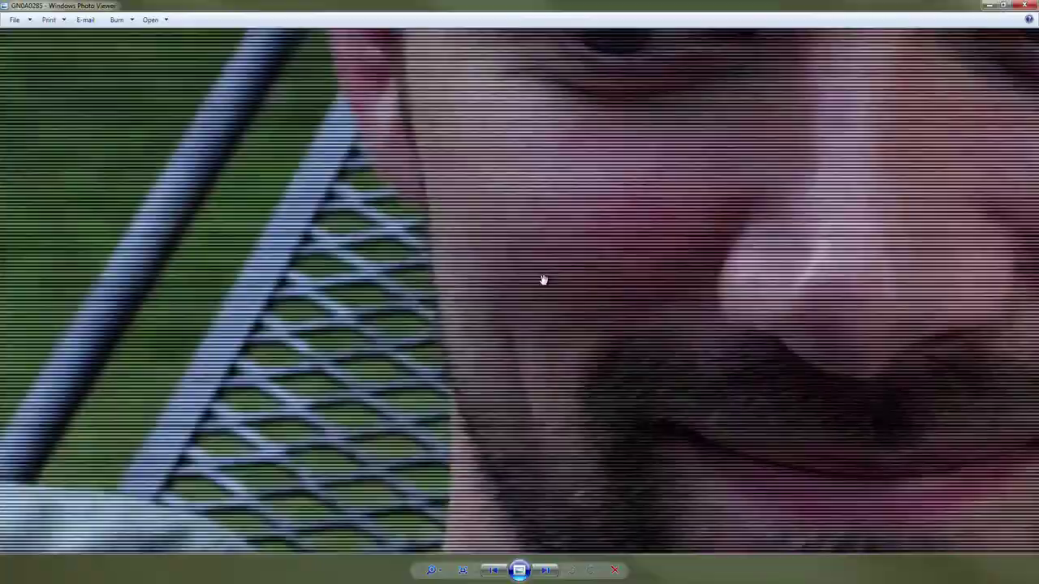
{"action": "scroll", "coordinate": [543, 280], "scroll_direction": "up", "scroll_amount": 5}
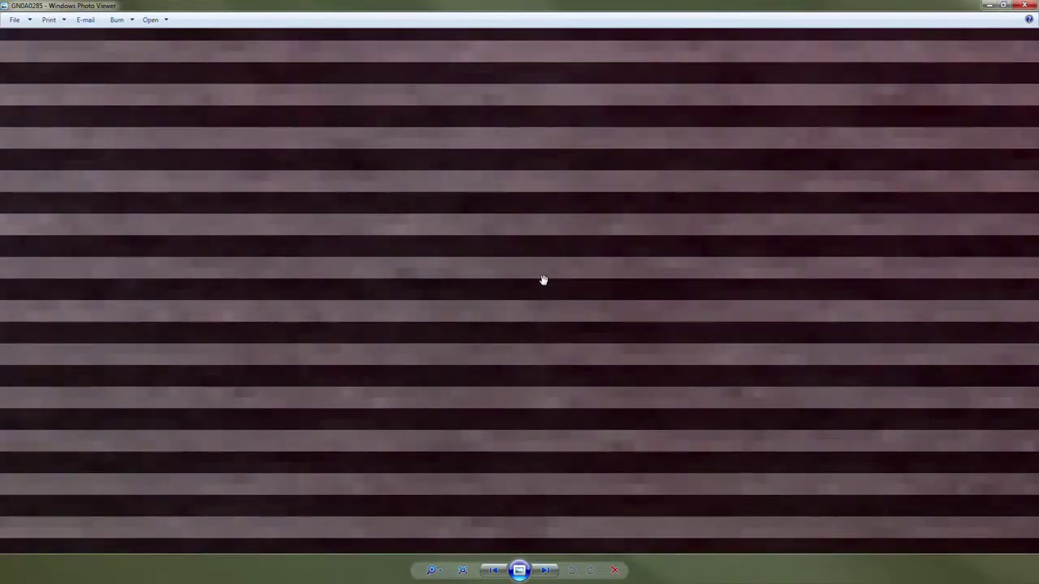
{"action": "scroll", "coordinate": [406, 273], "scroll_direction": "down", "scroll_amount": 8}
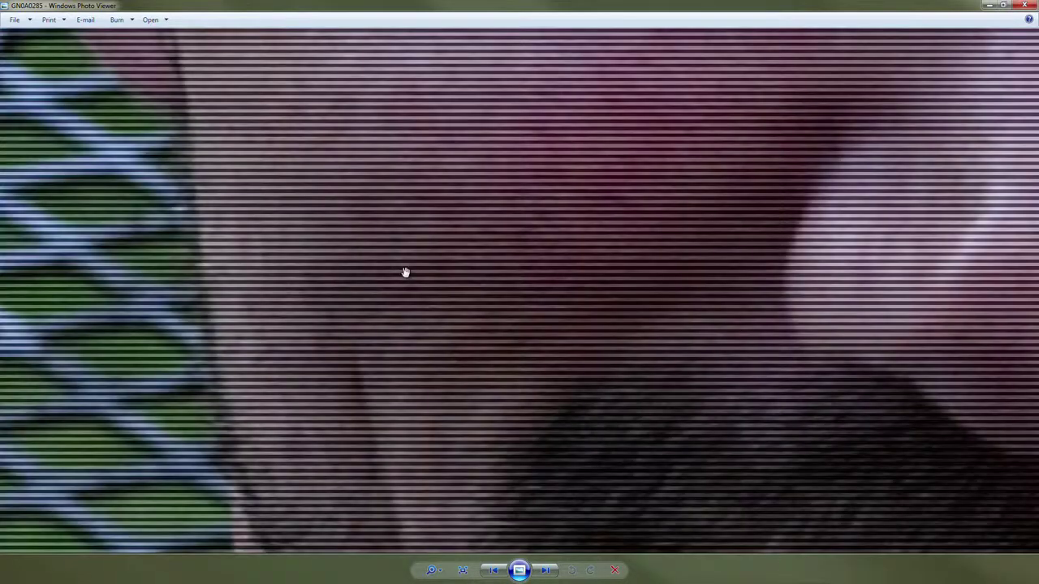
{"action": "scroll", "coordinate": [406, 273], "scroll_direction": "down", "scroll_amount": 5}
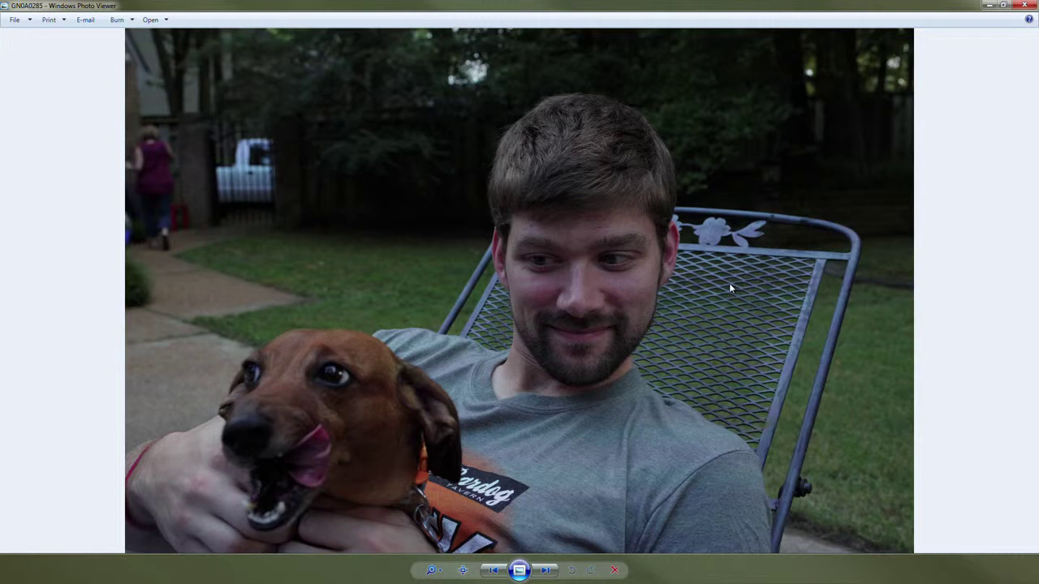
{"action": "left_click", "coordinate": [1027, 6]}
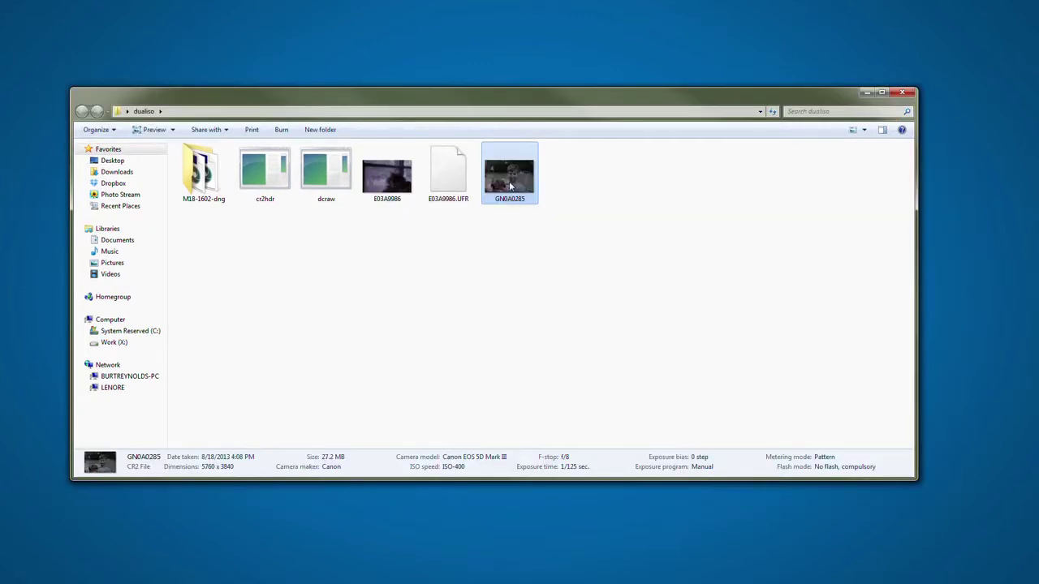
Step: Convert the Dual ISO photo GN0A0285 in the dualiso folder with cr2hdr and open the resulting DNG in Camera Raw
{"action": "left_click_drag", "start_coordinate": [509, 186], "coordinate": [264, 181]}
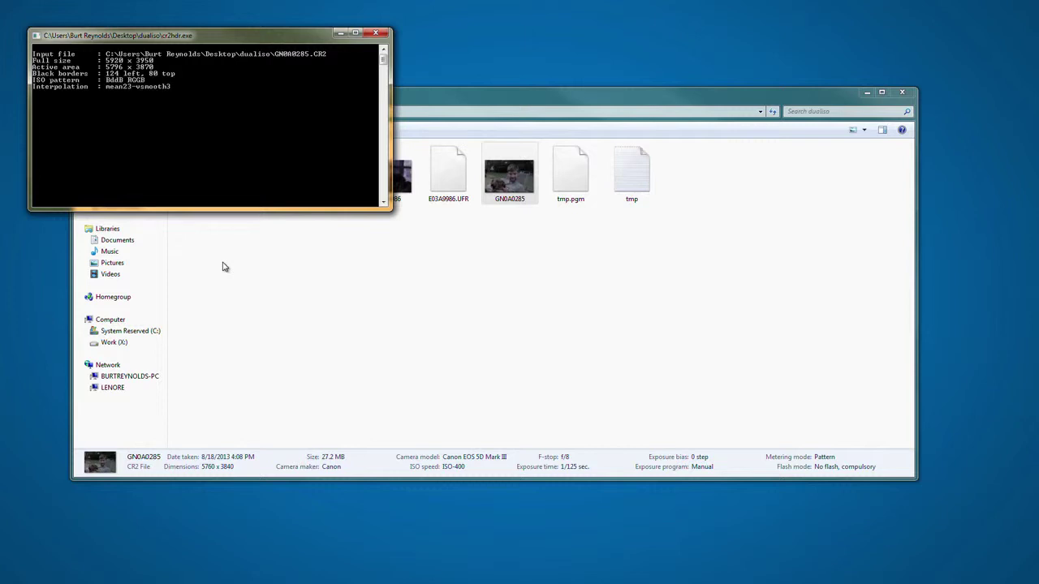
{"action": "left_click", "coordinate": [576, 201]}
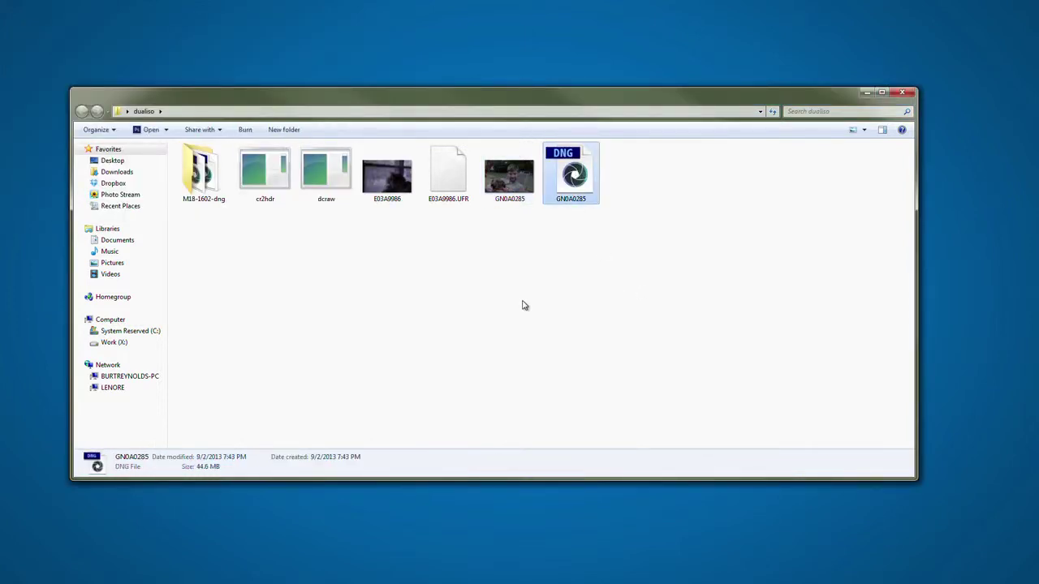
{"action": "double_click", "coordinate": [574, 174]}
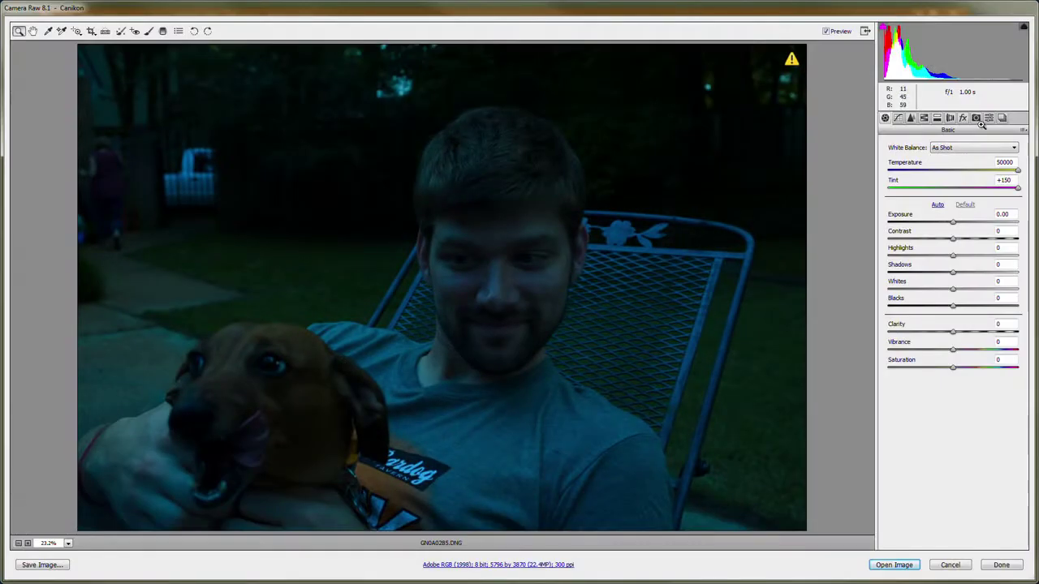
Step: Set the photo's camera profile to Embedded and its white balance to Daylight
{"action": "left_click", "coordinate": [977, 118]}
{"action": "left_click", "coordinate": [962, 185]}
{"action": "left_click", "coordinate": [921, 196]}
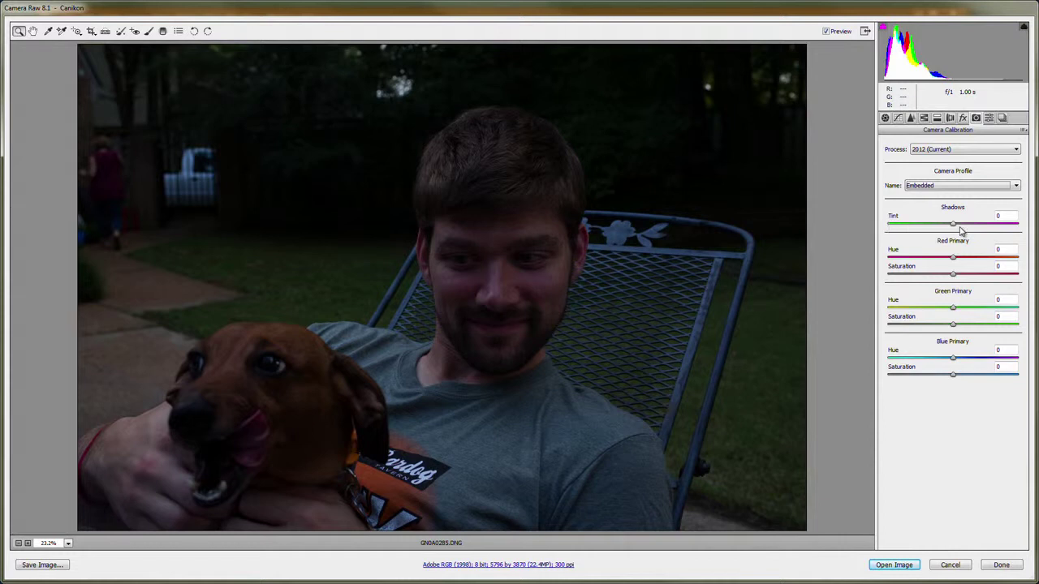
{"action": "left_click", "coordinate": [887, 118]}
{"action": "left_click", "coordinate": [966, 148]}
{"action": "left_click", "coordinate": [954, 172]}
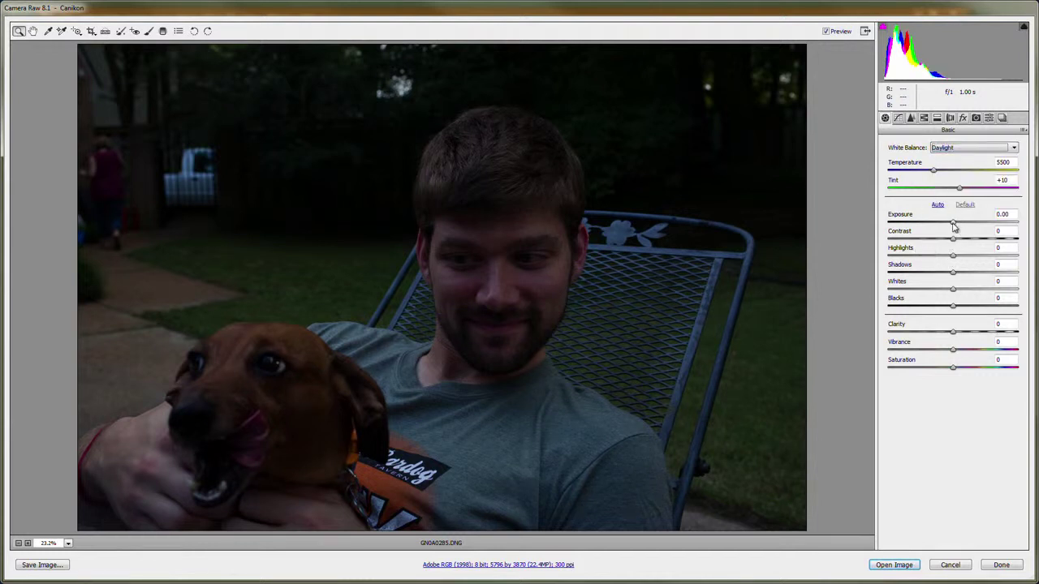
Step: Raise the photo's Shadows to +73 and Exposure to +1.90, and finish by lowering Exposure slightly
{"action": "left_click_drag", "start_coordinate": [951, 272], "coordinate": [1002, 272]}
{"action": "left_click_drag", "start_coordinate": [953, 223], "coordinate": [978, 227]}
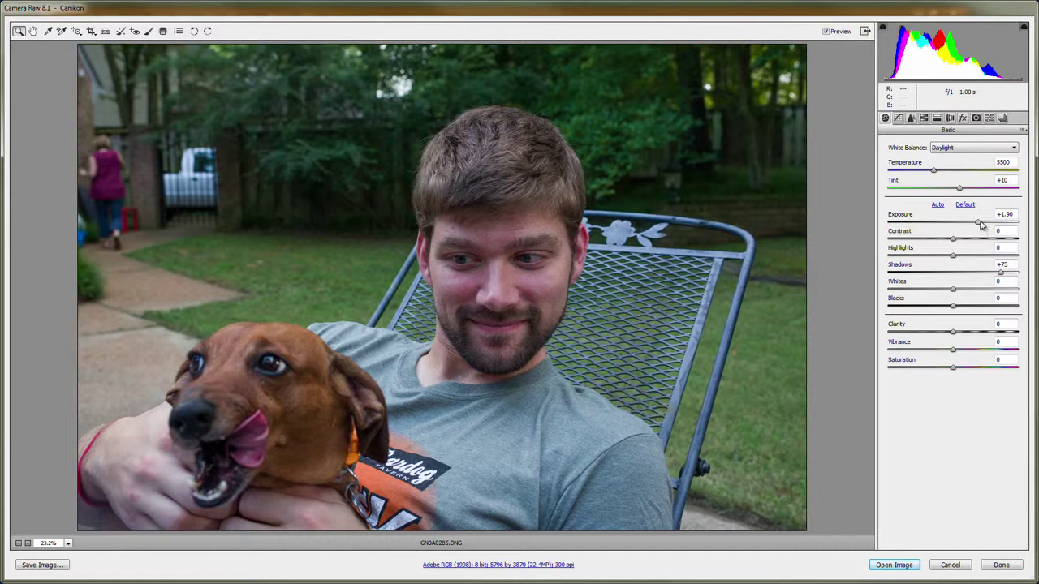
{"action": "mouse_move", "coordinate": [978, 226]}
{"action": "left_mouse_down"}
{"action": "mouse_move", "coordinate": [1005, 227]}
{"action": "mouse_move", "coordinate": [967, 226]}
{"action": "left_mouse_up"}
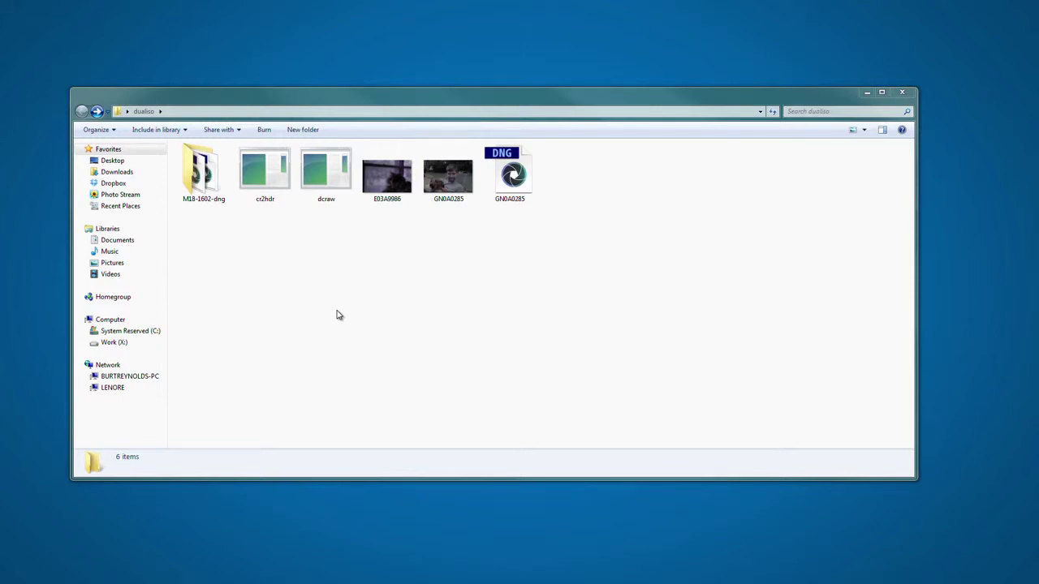